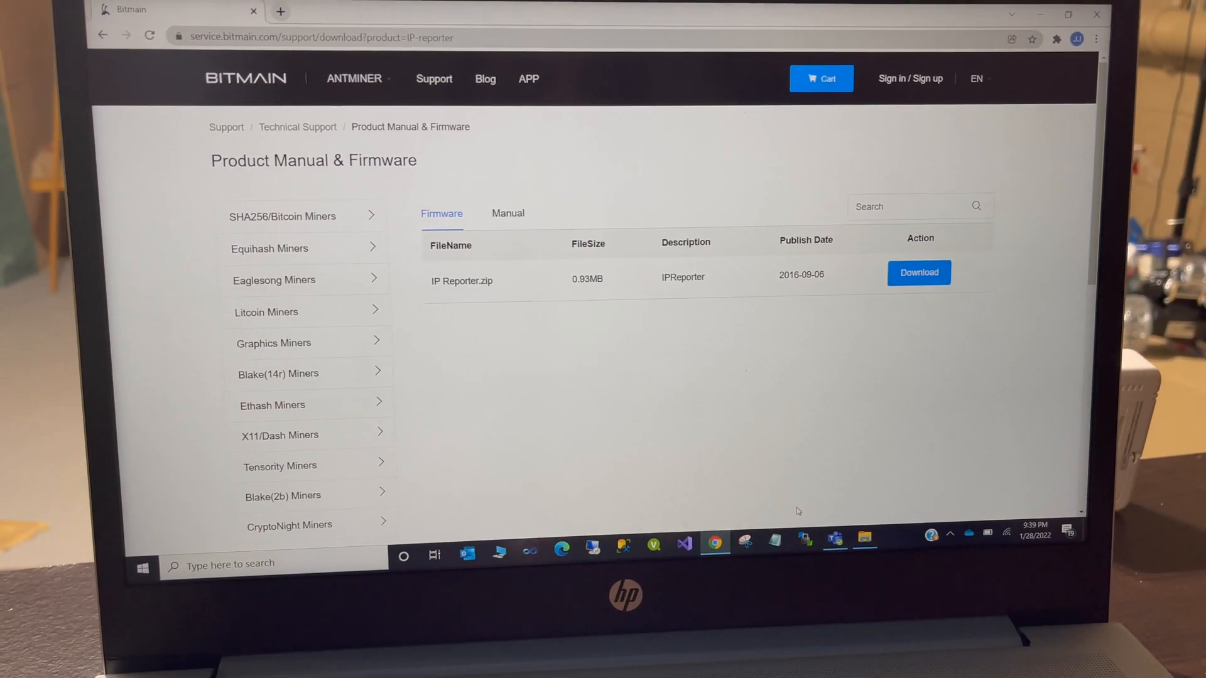
# Step: Download IP Reporter.zip from Bitmain and open the archive containing IPReporter.exe
pyautogui.click(861, 542)
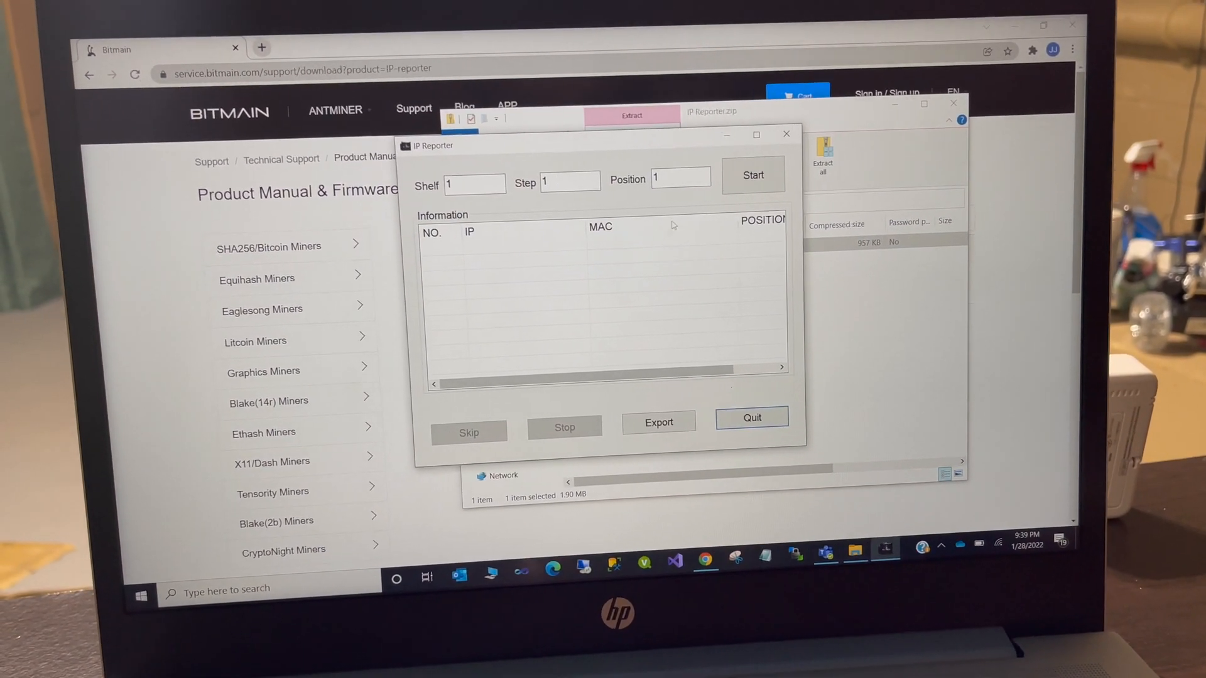
# Step: Start IP Reporter listening for miners reporting their IP addresses
pyautogui.click(765, 177)
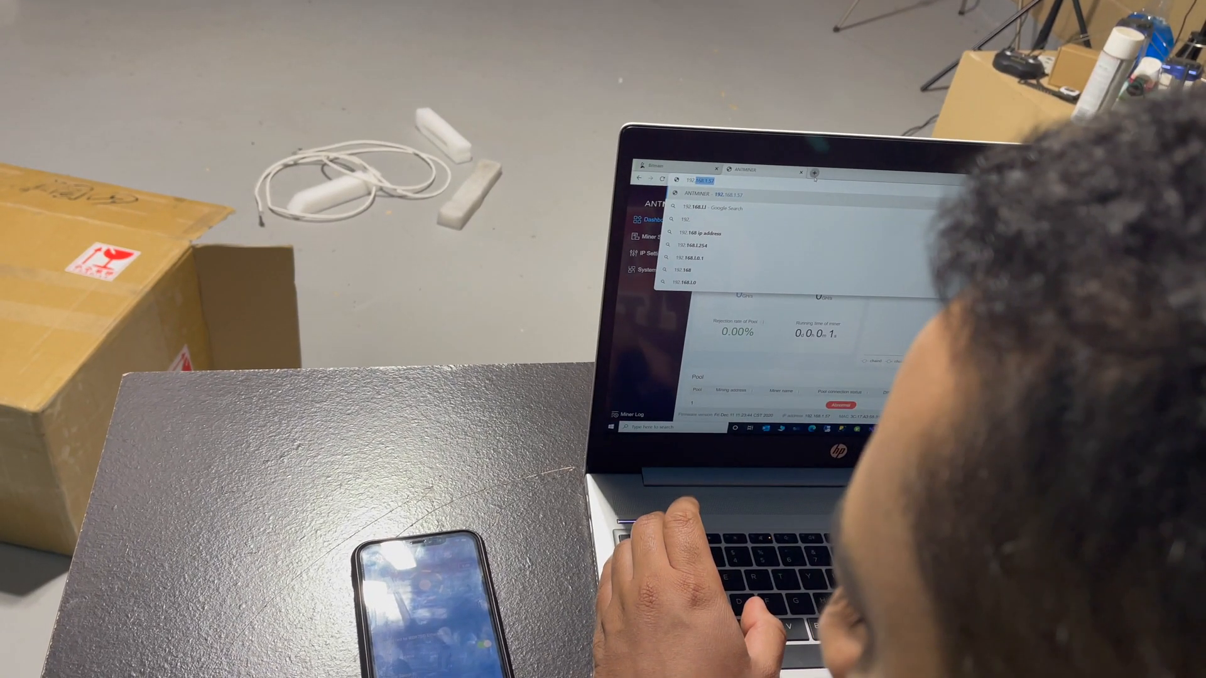
pyautogui.write('.')
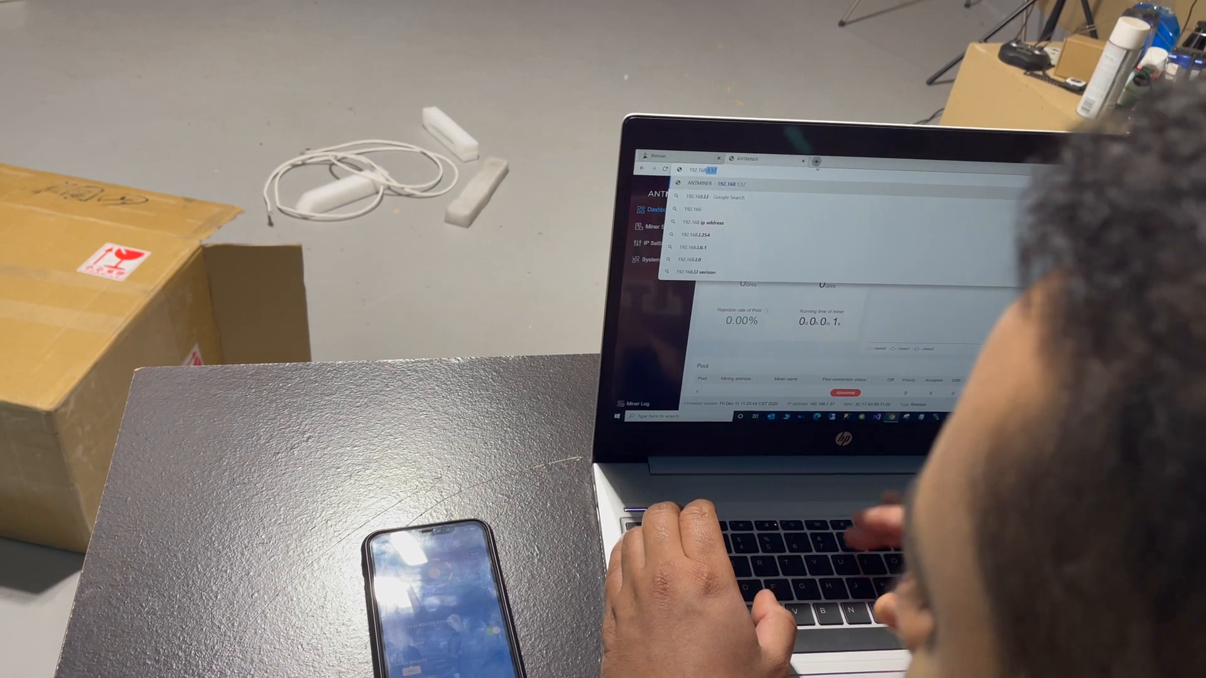
pyautogui.write('1')
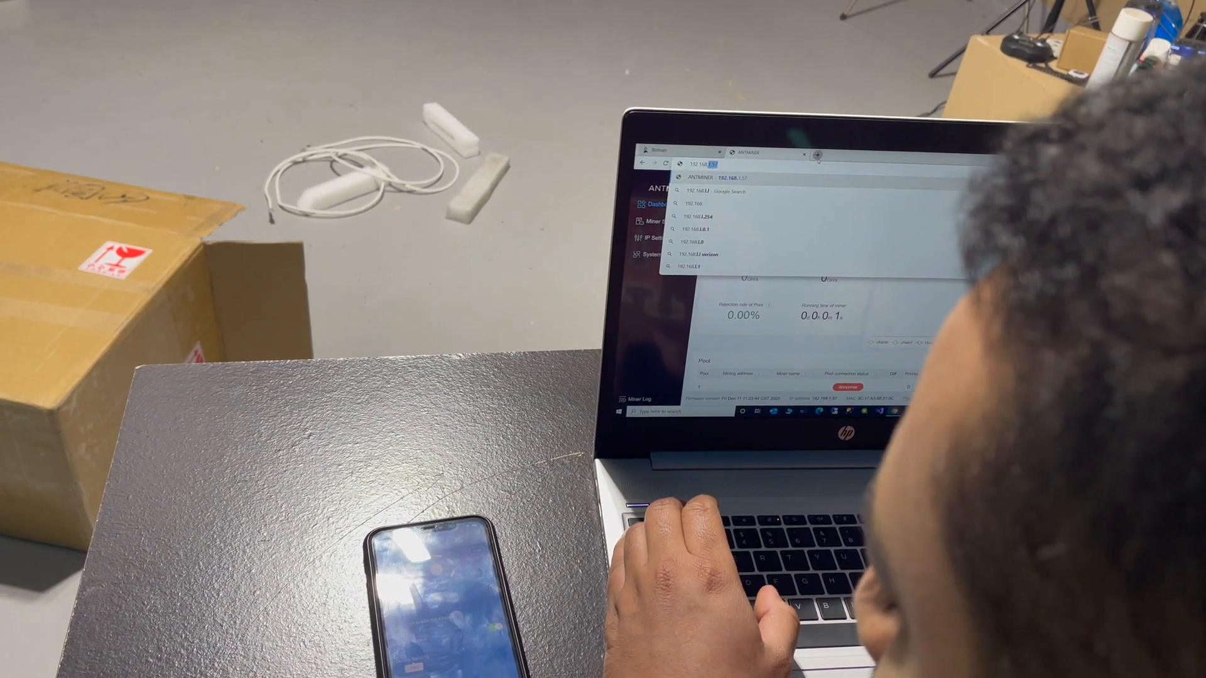
pyautogui.write('.')
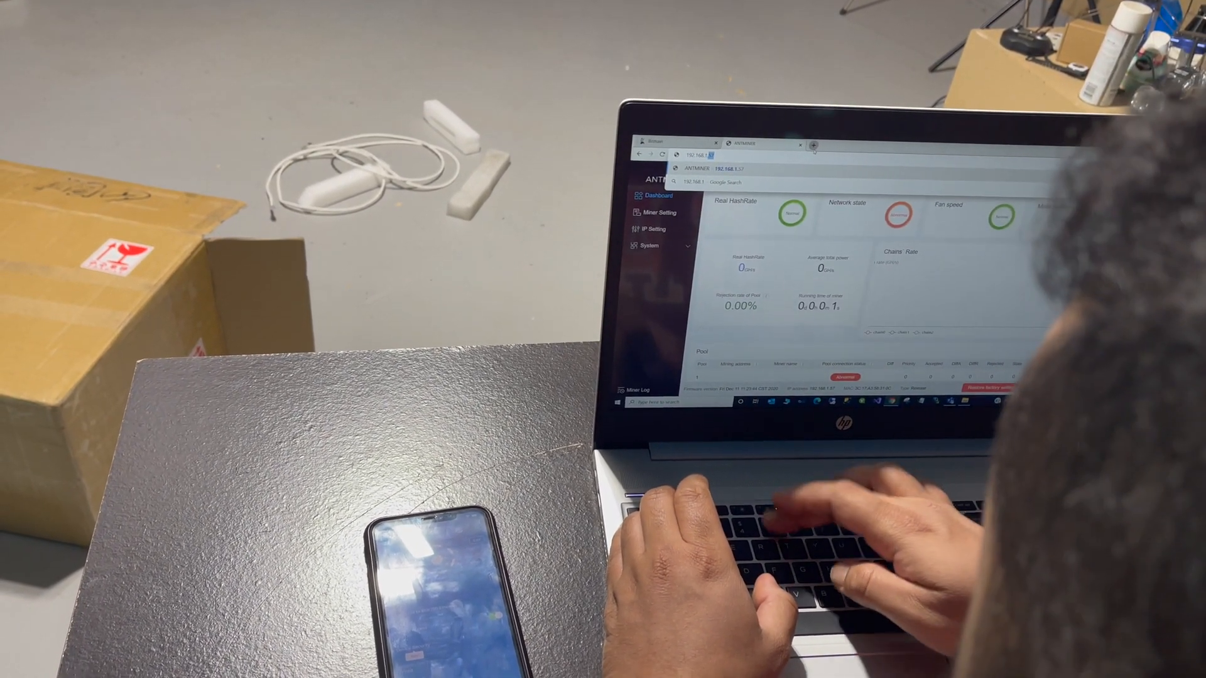
pyautogui.write('57')
# Step: Log in to the miner at 192.168.1.57 as root and show its Miner Setting pools page
pyautogui.press('Return')
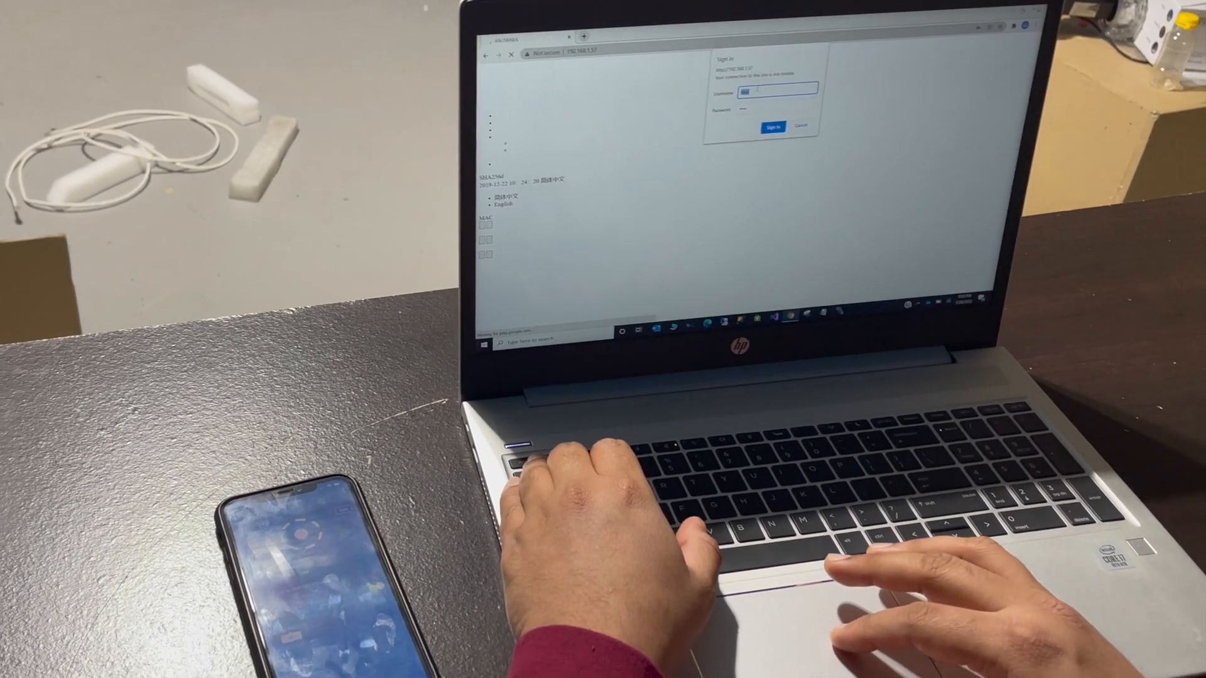
pyautogui.write('root')
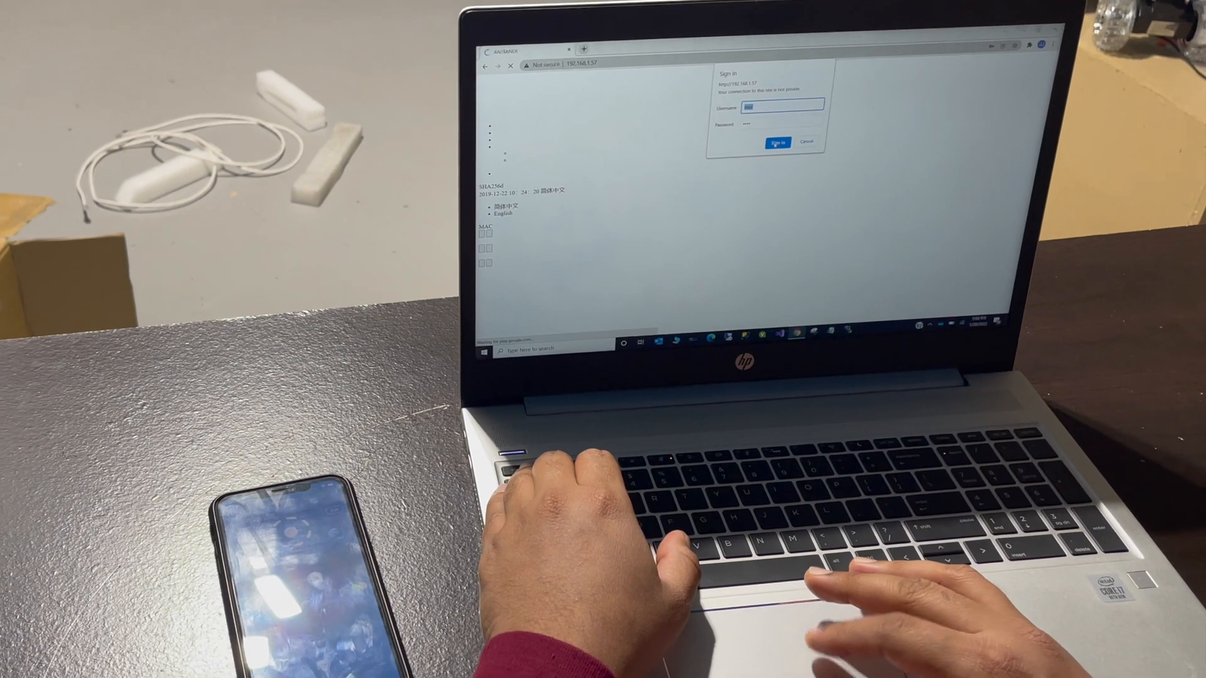
pyautogui.press('Return')
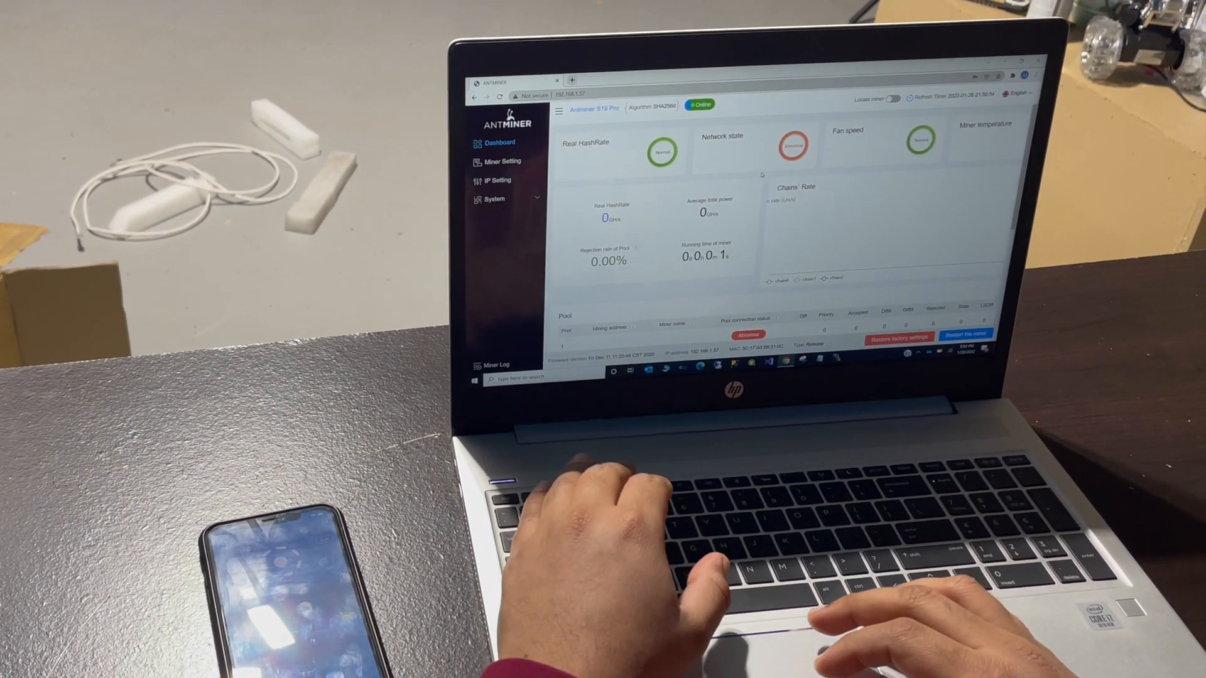
pyautogui.click(495, 181)
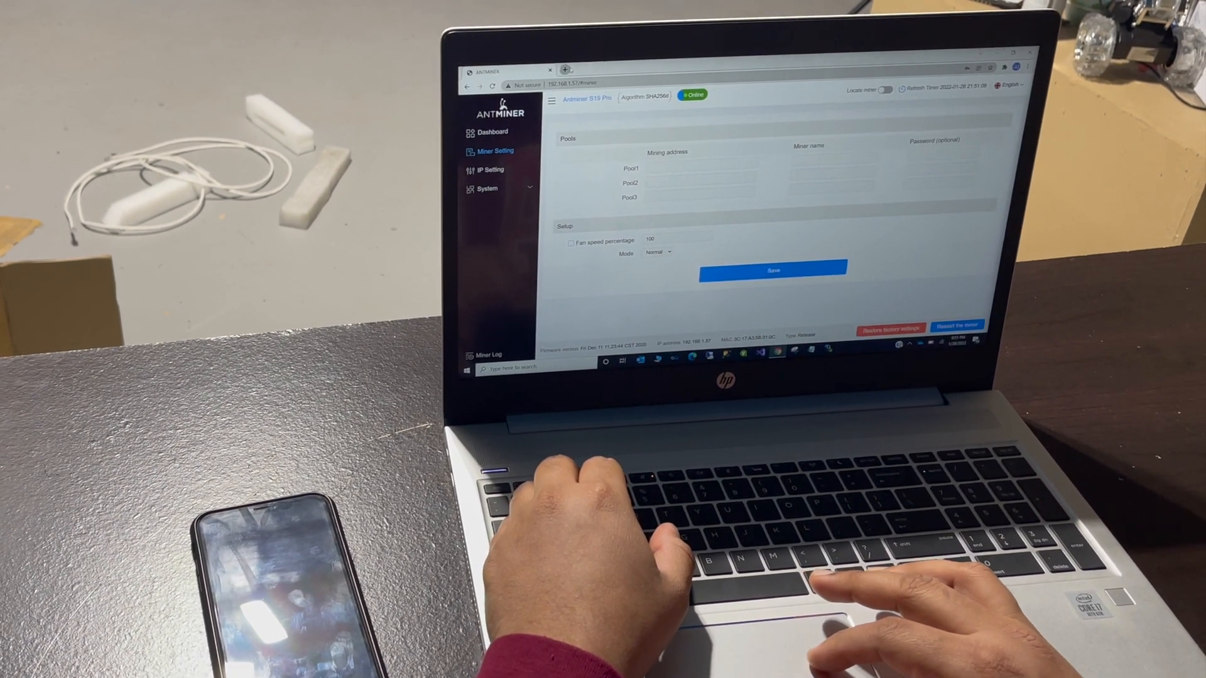
pyautogui.hotkey('ctrl', 't')
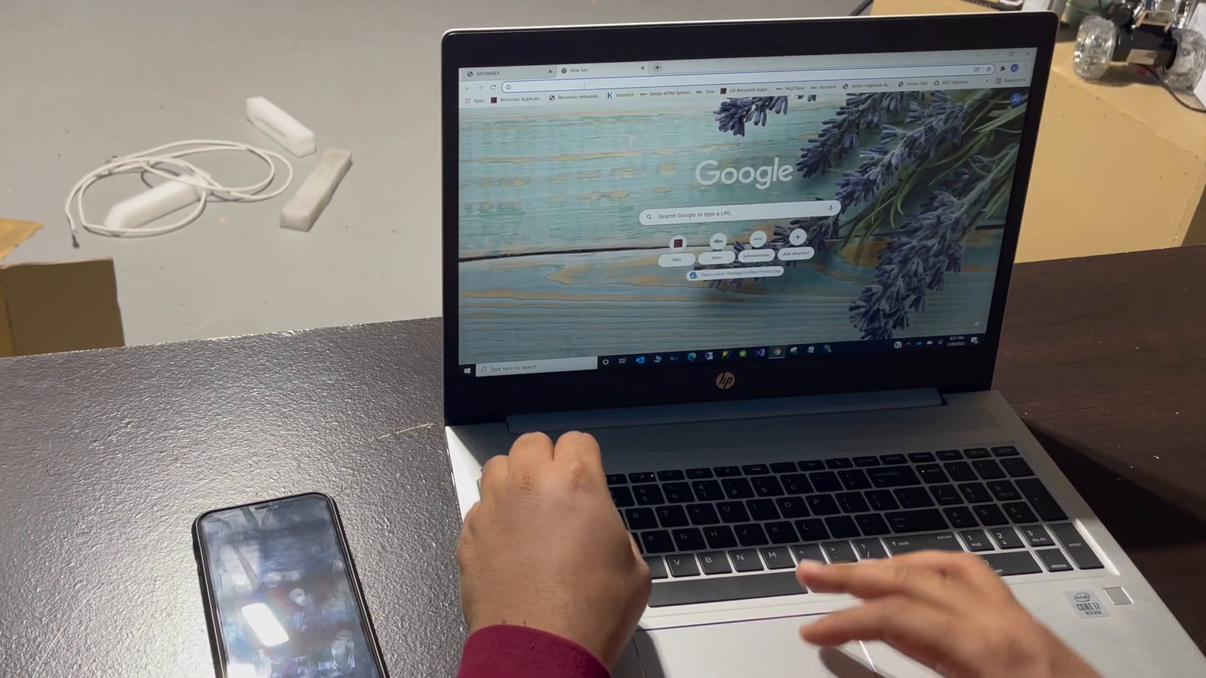
pyautogui.write('f')
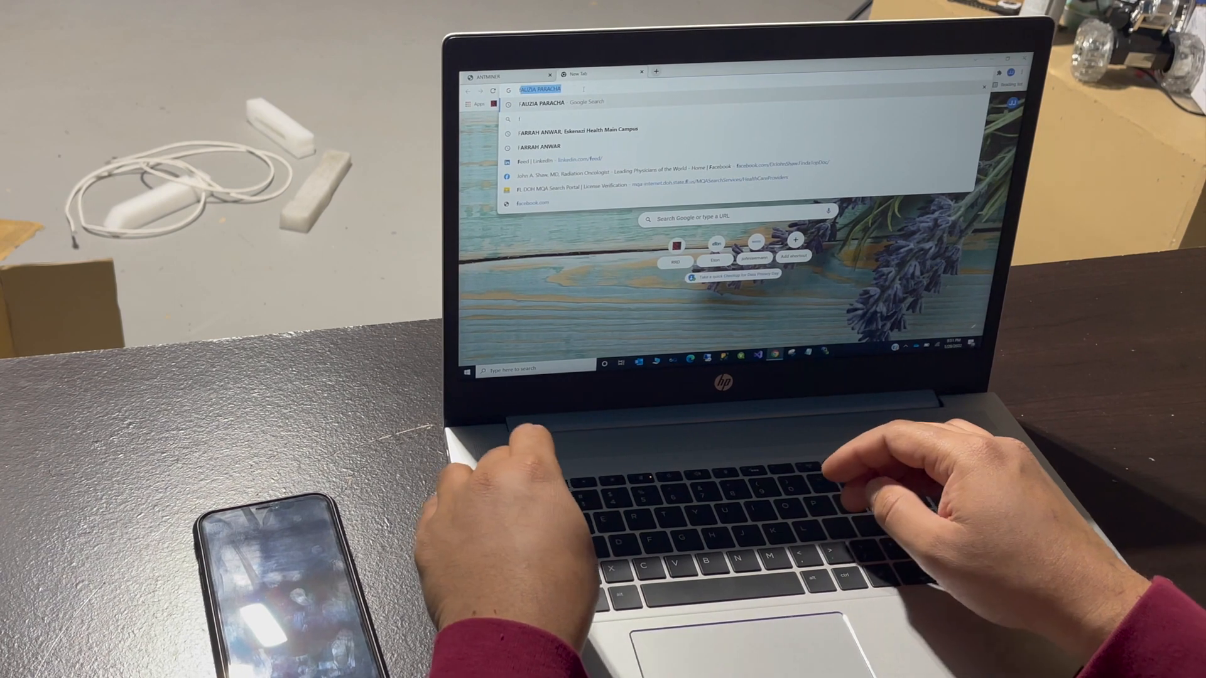
pyautogui.write('2pool.com')
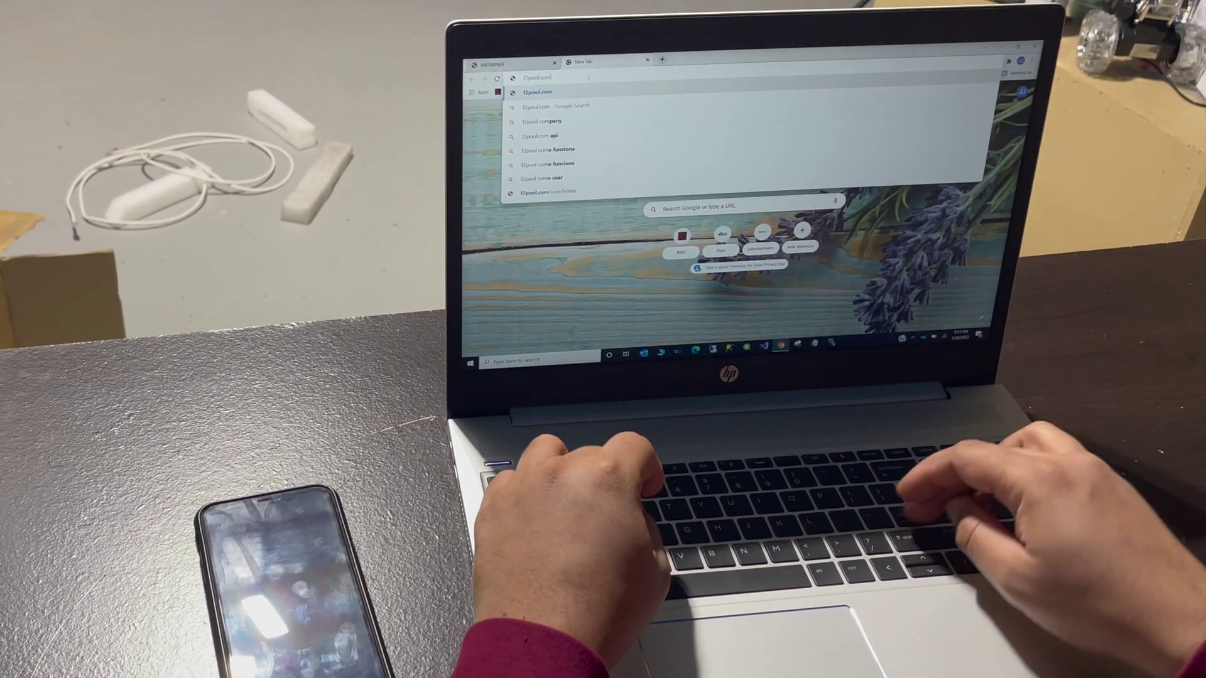
# Step: Load f2pool.com in the new browser tab
pyautogui.press('Return')
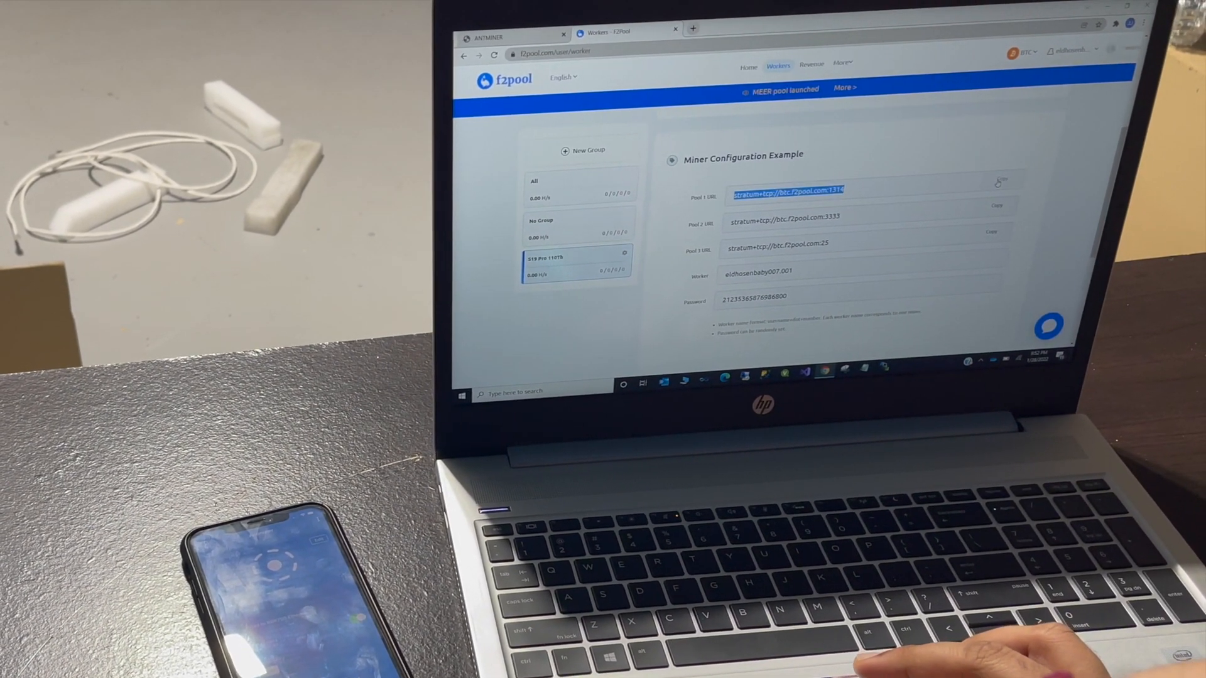
# Step: Paste the f2pool stratum URLs into the Antminer Pool1 and Pool2 mining address fields
pyautogui.hotkey('ctrl', 'Tab')
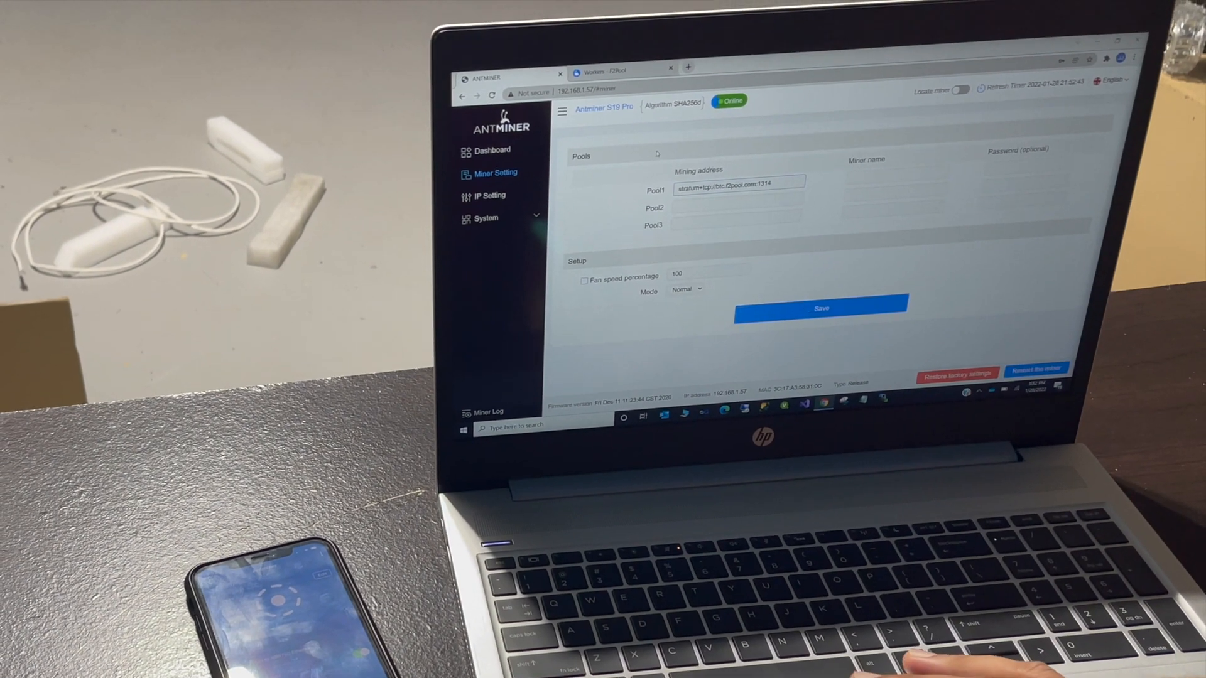
pyautogui.hotkey('ctrl', 'Tab')
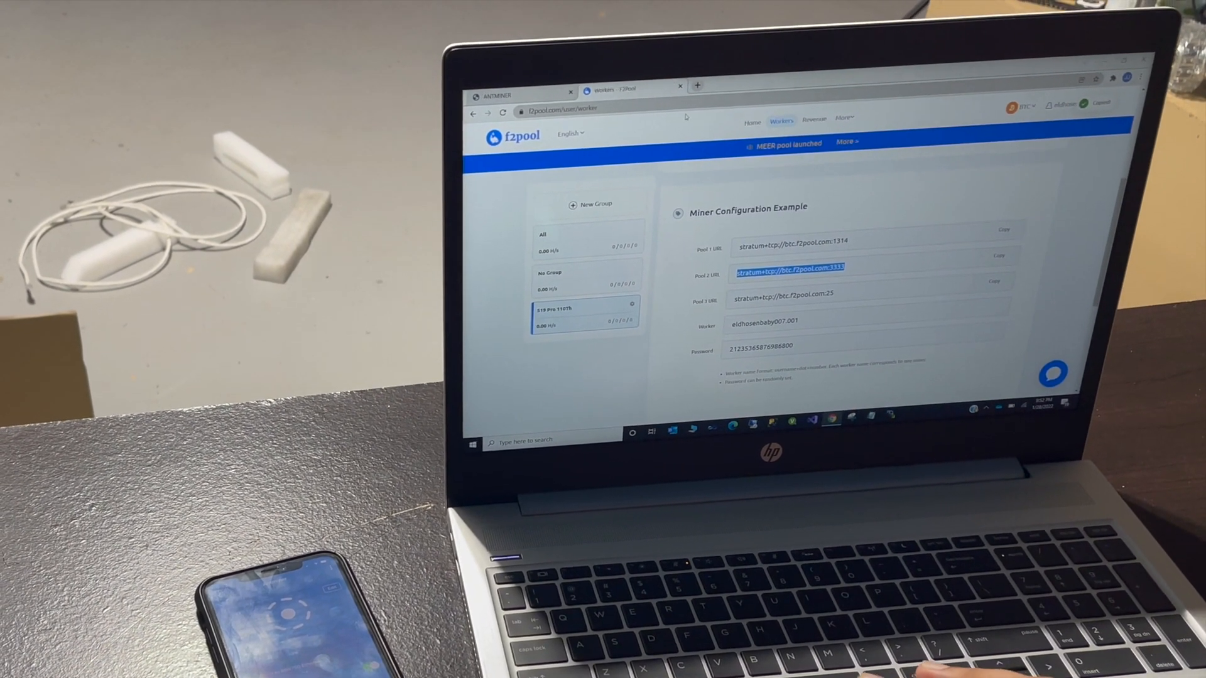
pyautogui.click(508, 98)
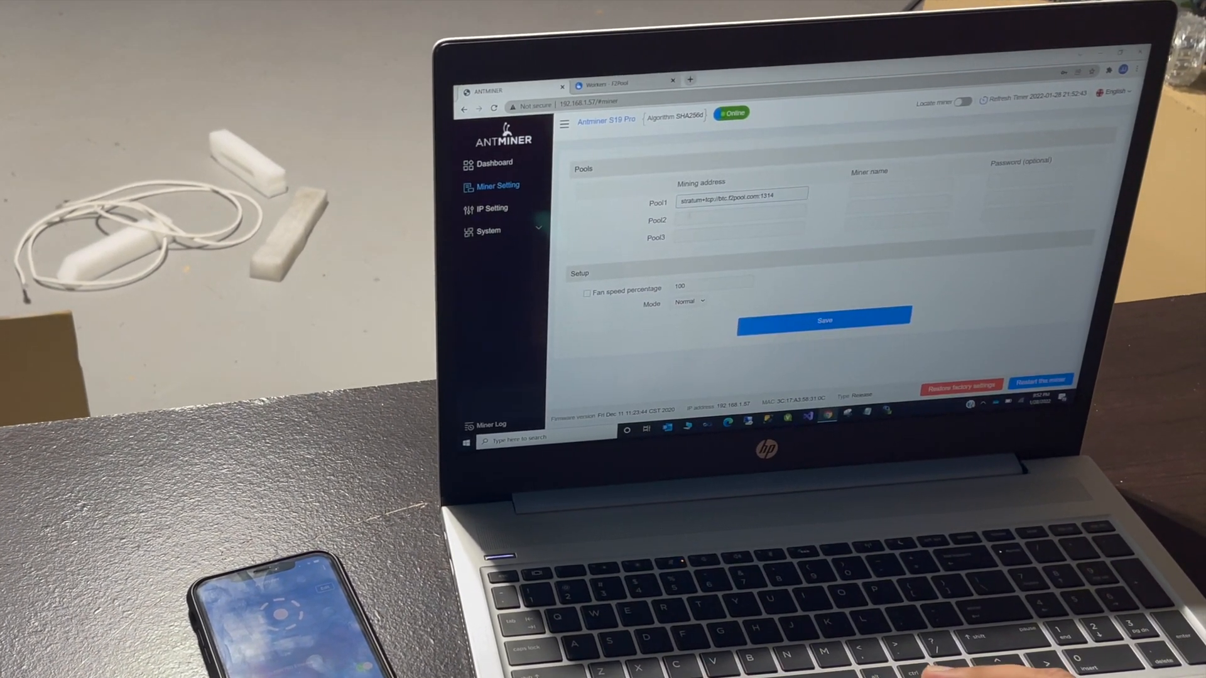
pyautogui.rightClick(682, 219)
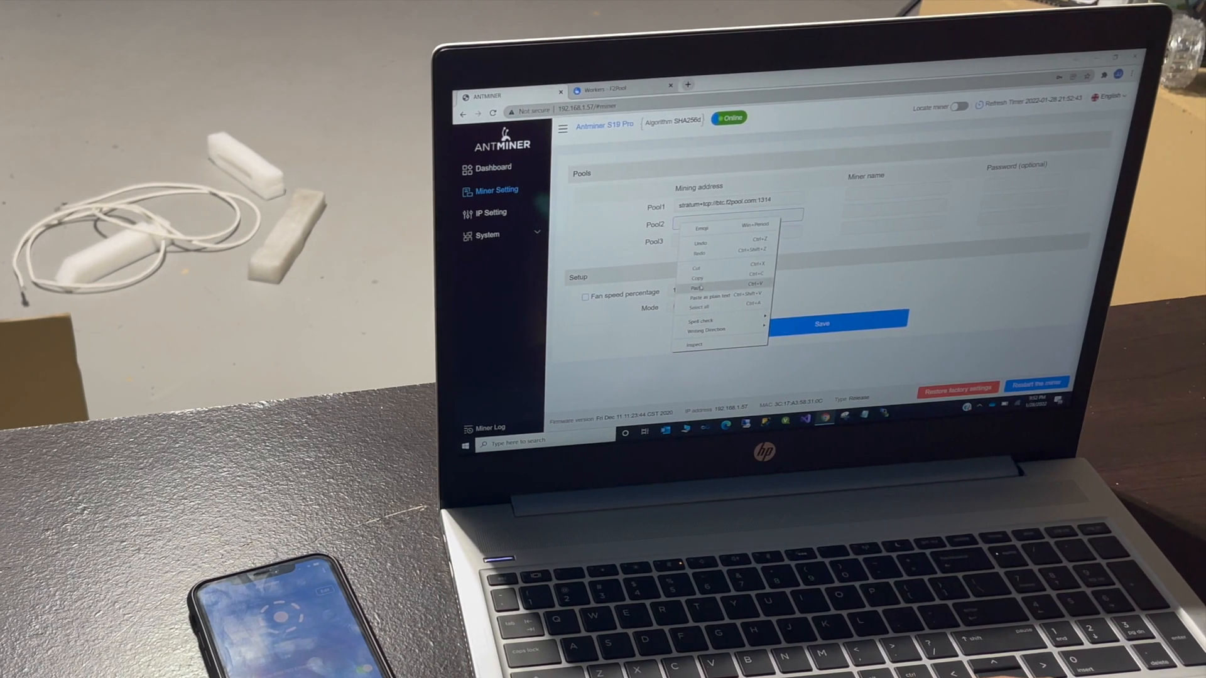
pyautogui.click(603, 85)
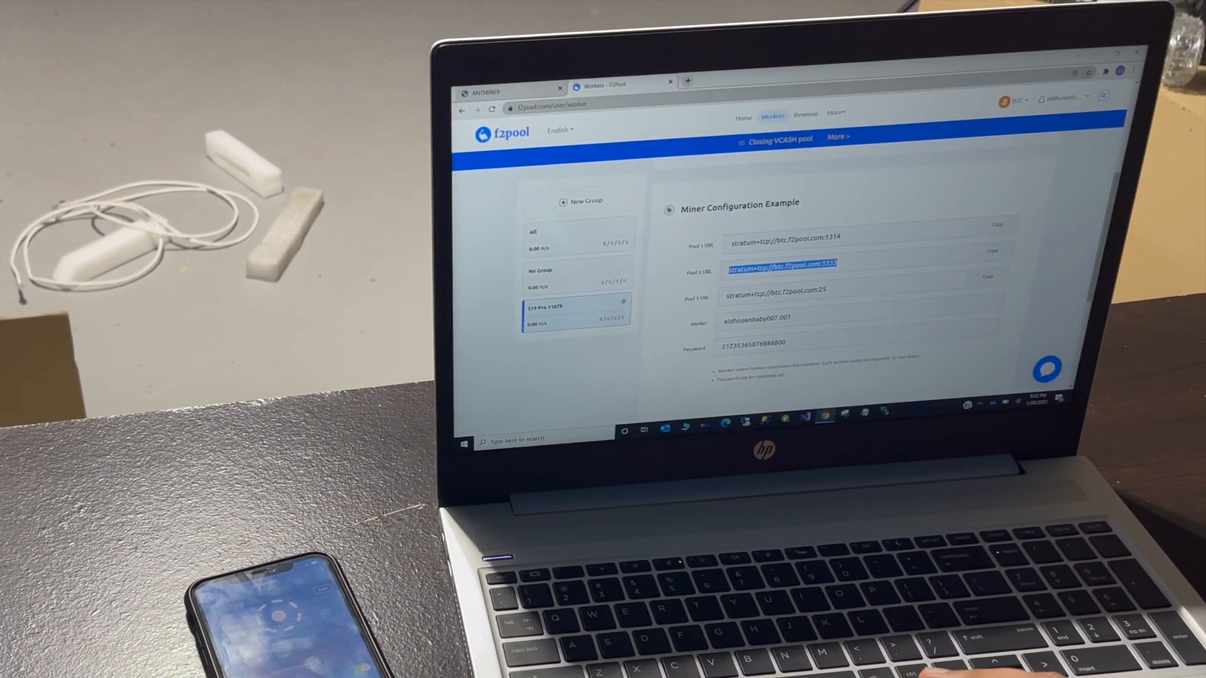
# Step: Copy f2pool's Pool 3 URL into the Antminer Pool3 mining address field
pyautogui.tripleClick(773, 290)
pyautogui.hotkey('ctrl', 'c')
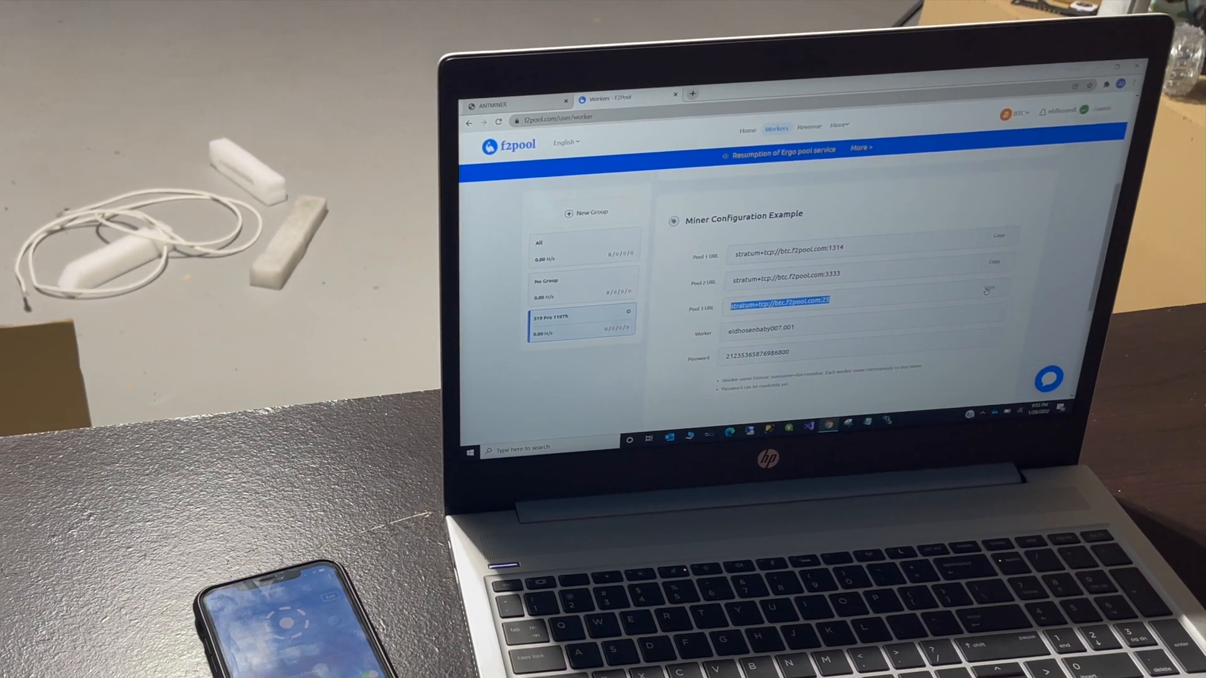
pyautogui.click(509, 102)
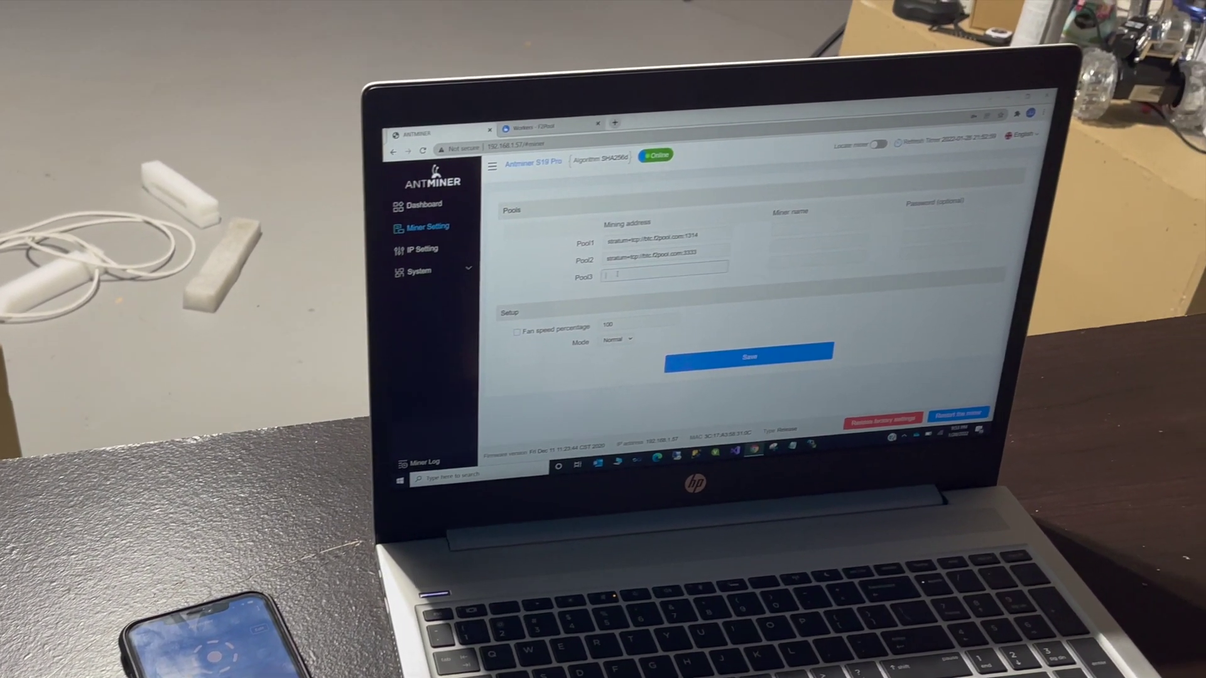
pyautogui.rightClick(618, 276)
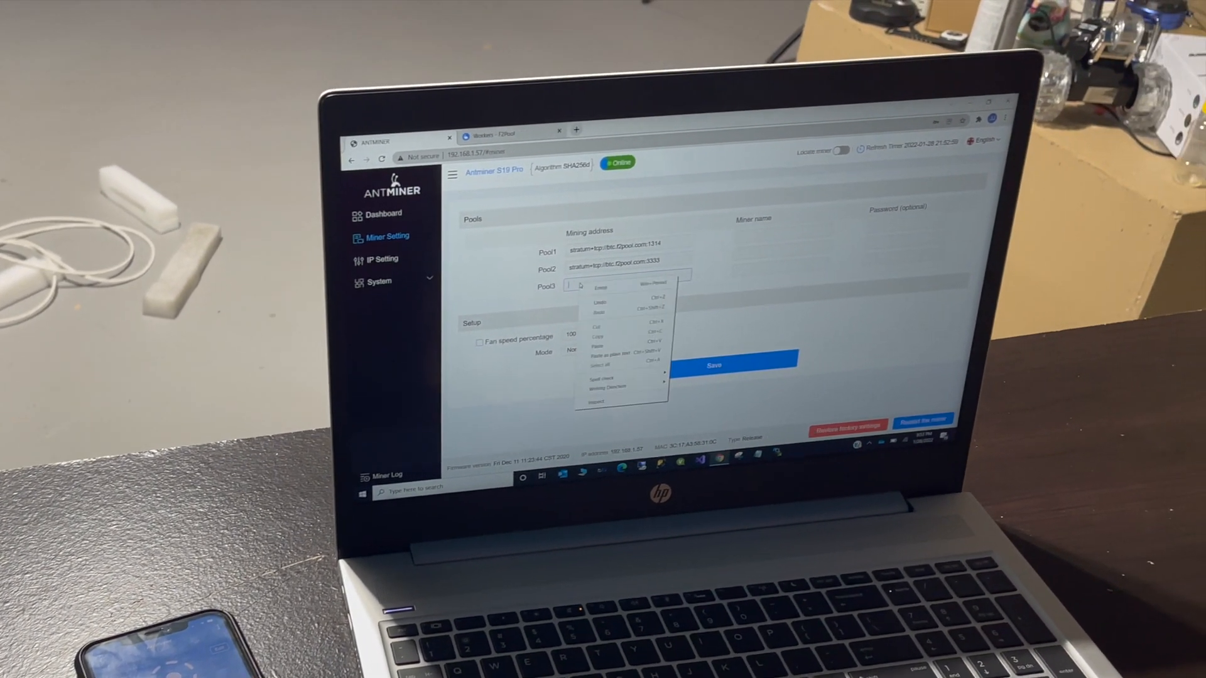
pyautogui.click(505, 365)
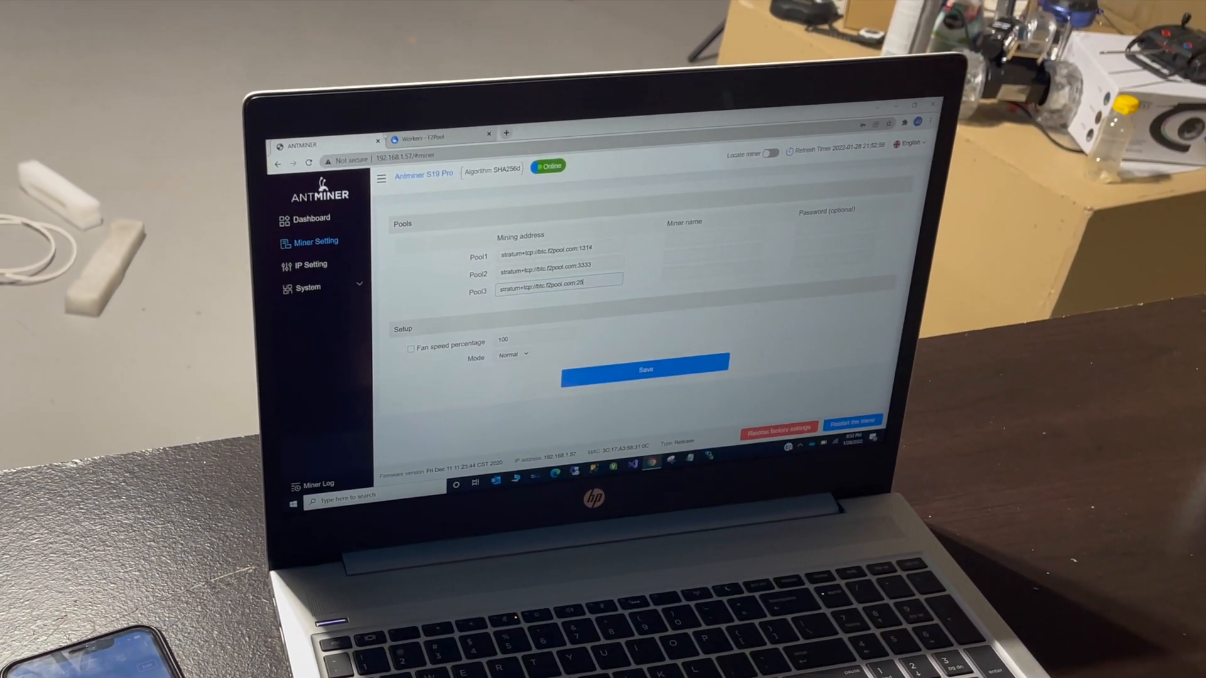
pyautogui.click(433, 130)
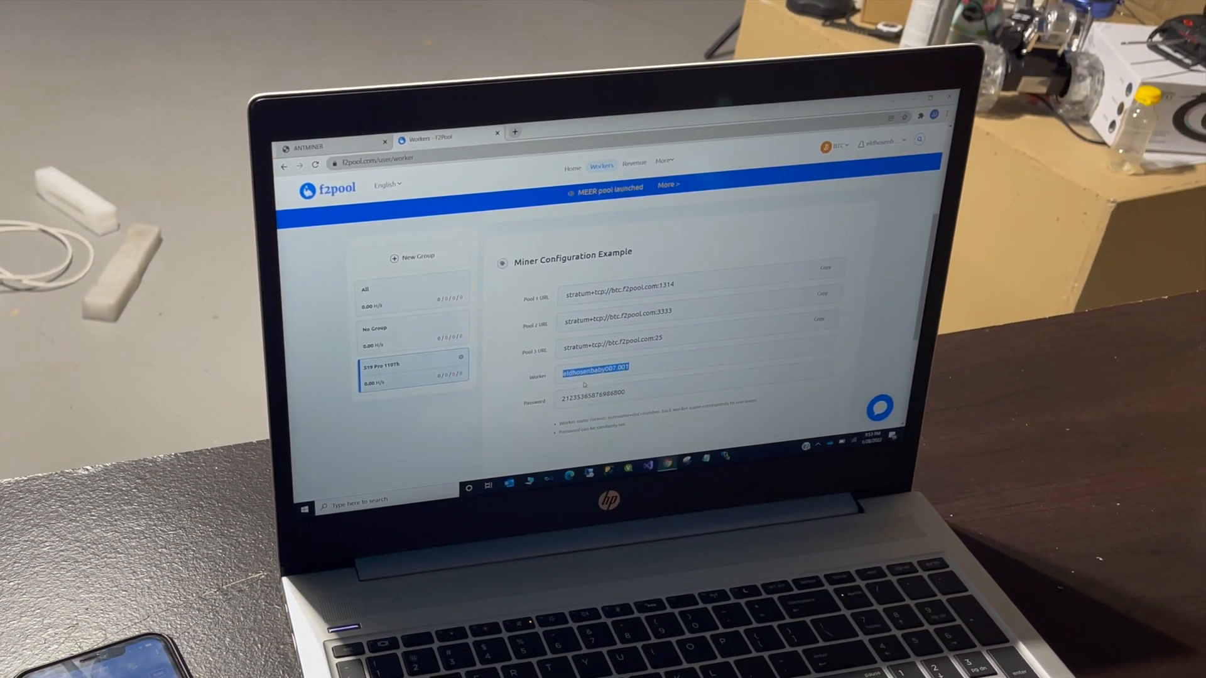
# Step: Paste the f2pool worker name into the Antminer pools' Miner name fields
pyautogui.click(325, 147)
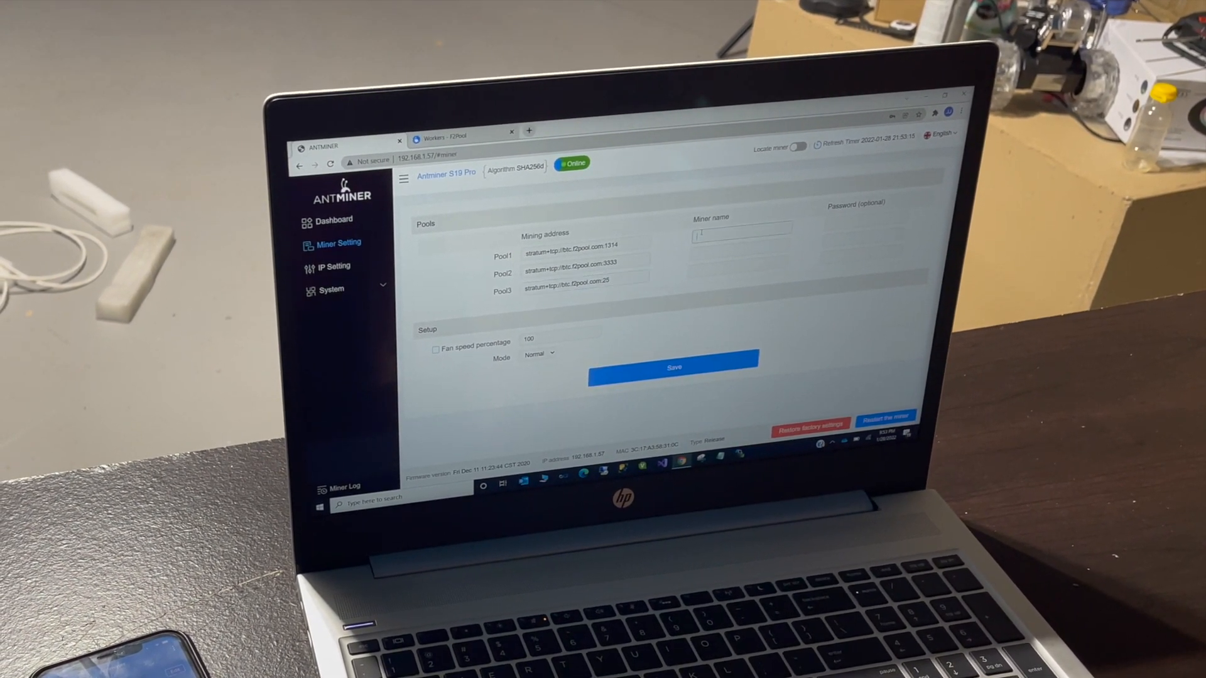
pyautogui.click(740, 255)
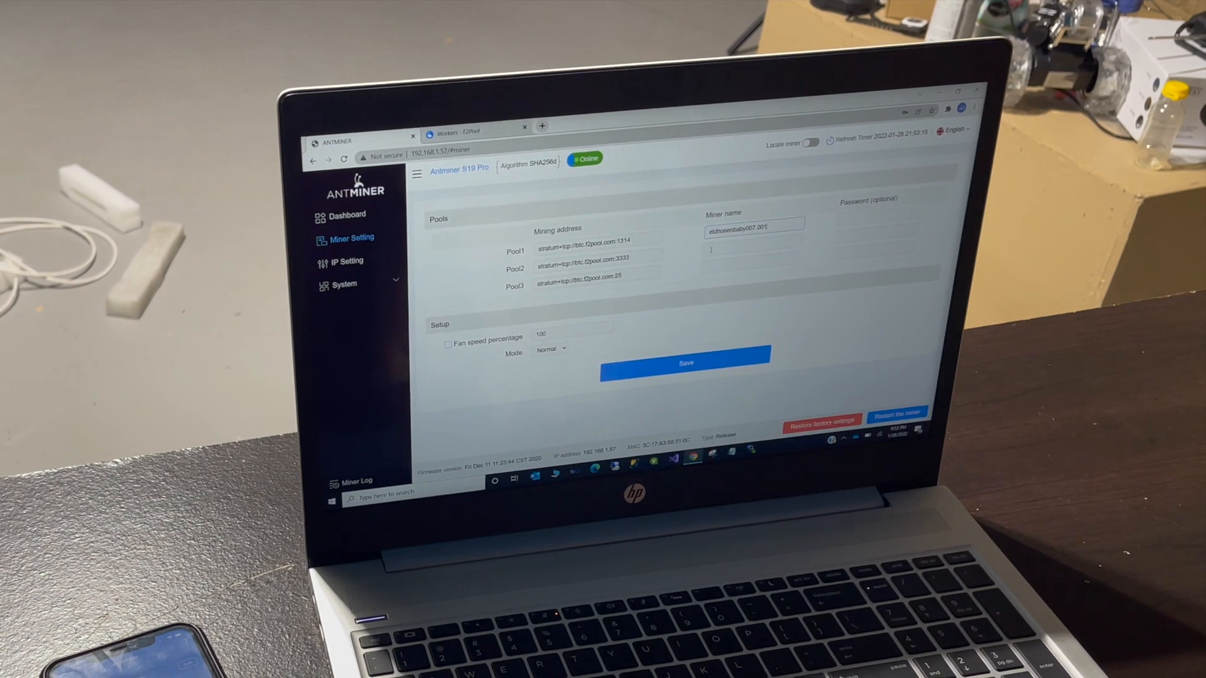
pyautogui.rightClick(716, 262)
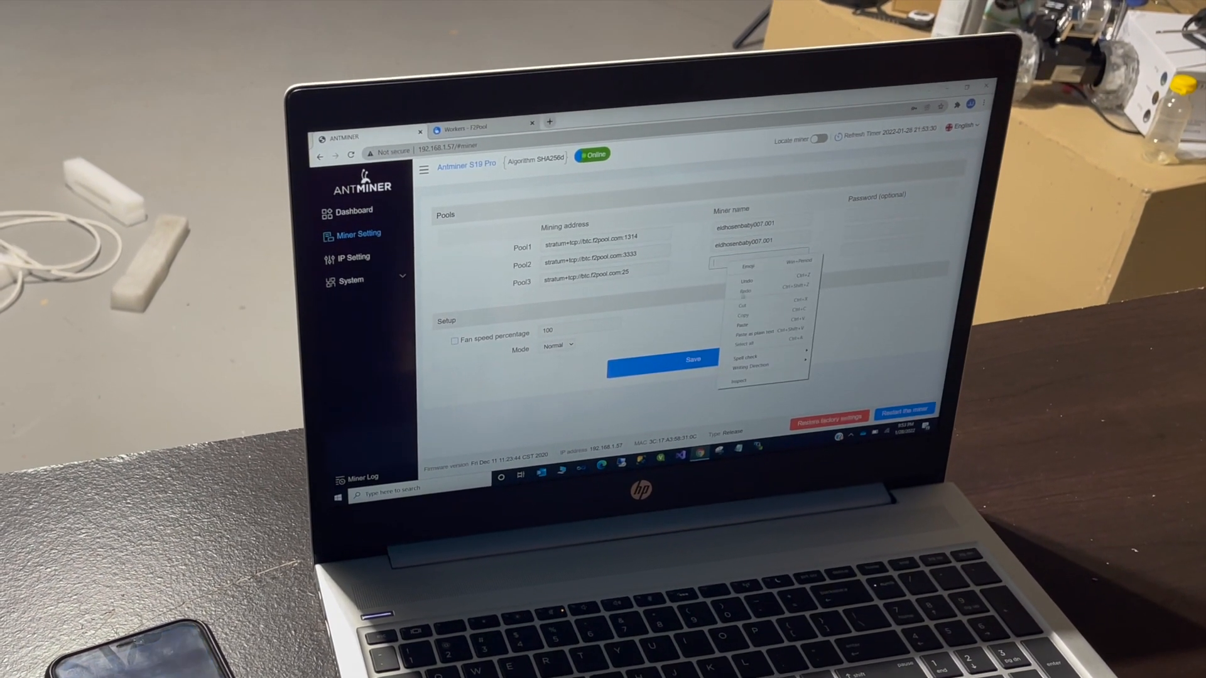
pyautogui.click(744, 325)
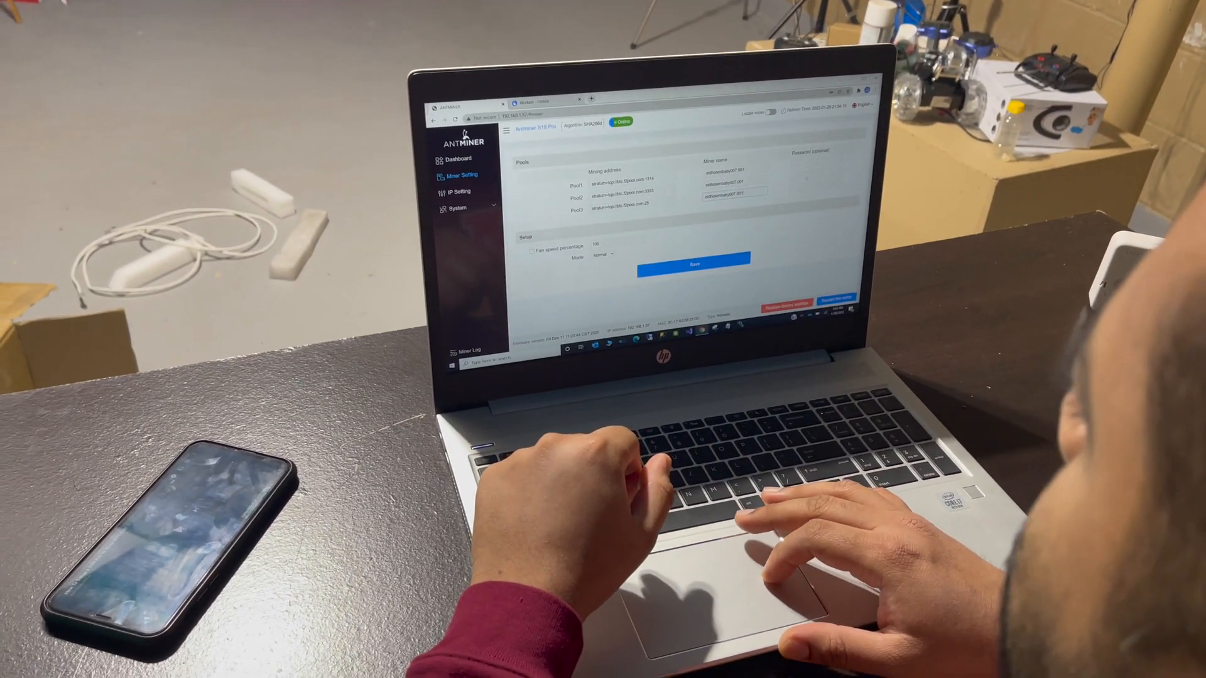
pyautogui.click(529, 103)
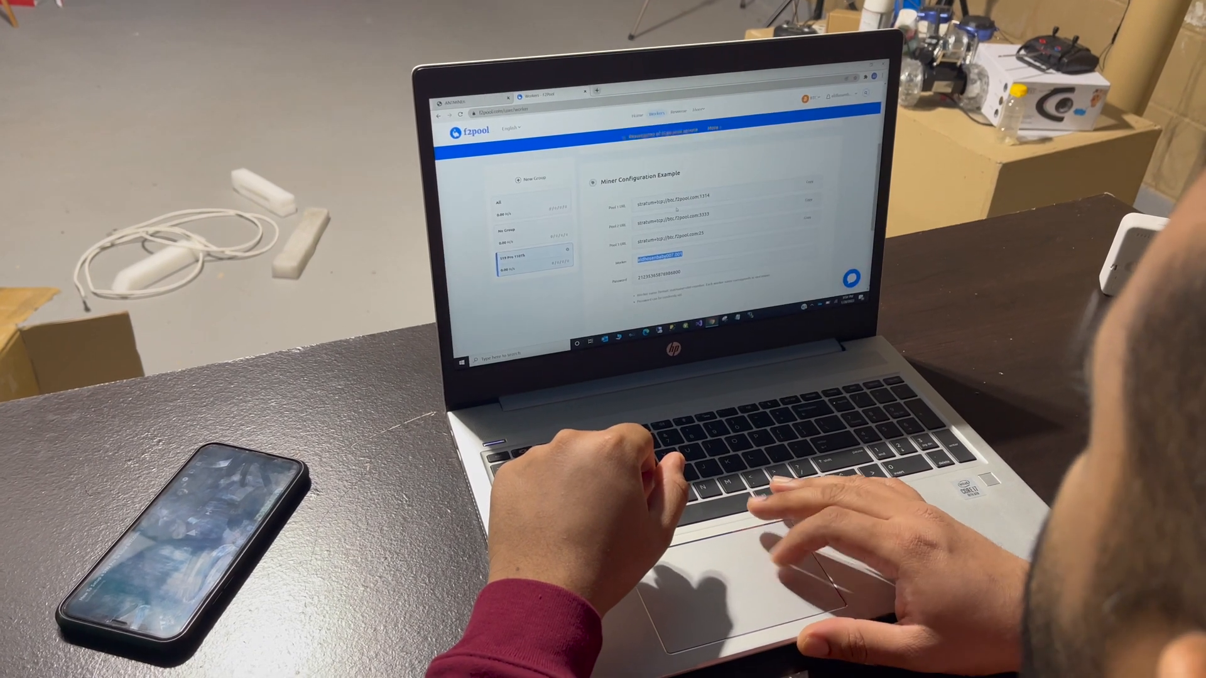
pyautogui.click(679, 236)
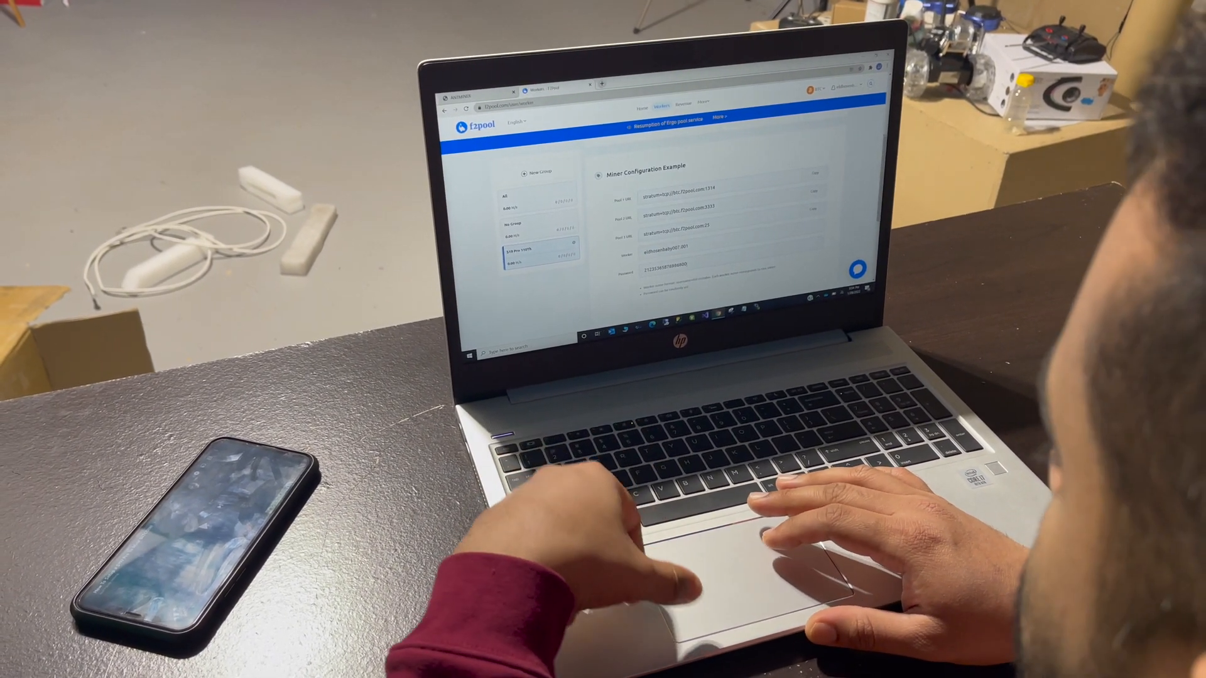
# Step: Copy f2pool's example password into the pool Password fields and go to the dashboard
pyautogui.doubleClick(664, 264)
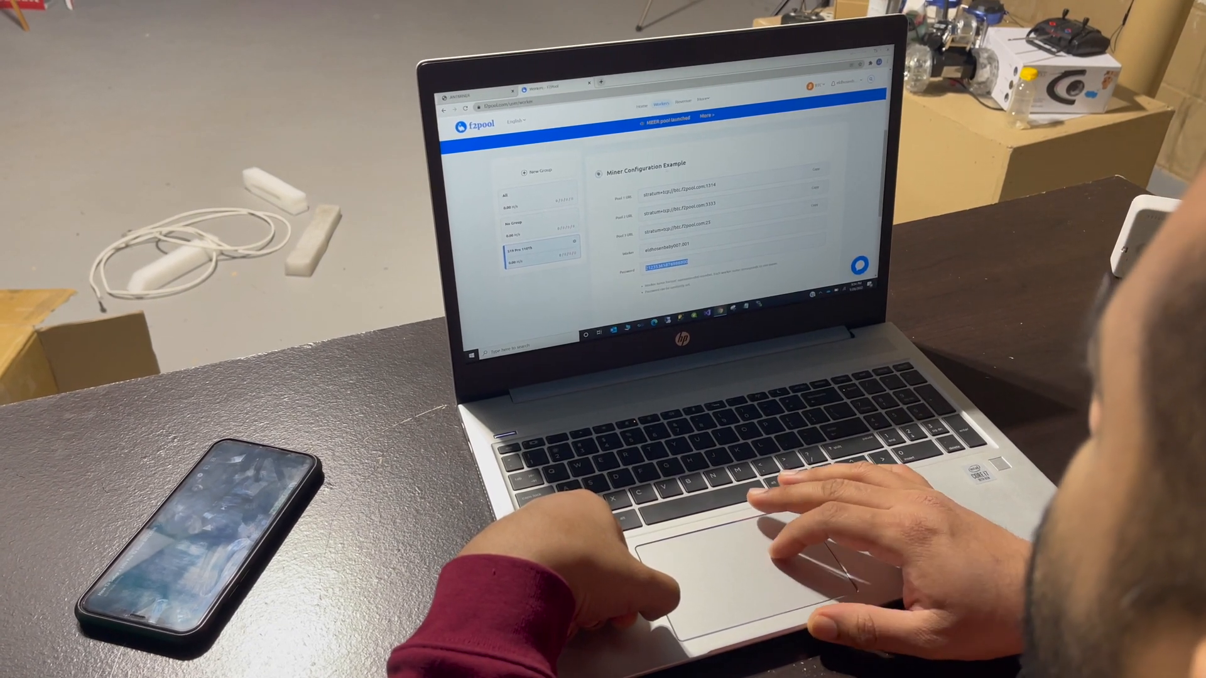
pyautogui.hotkey('ctrl', 'Tab')
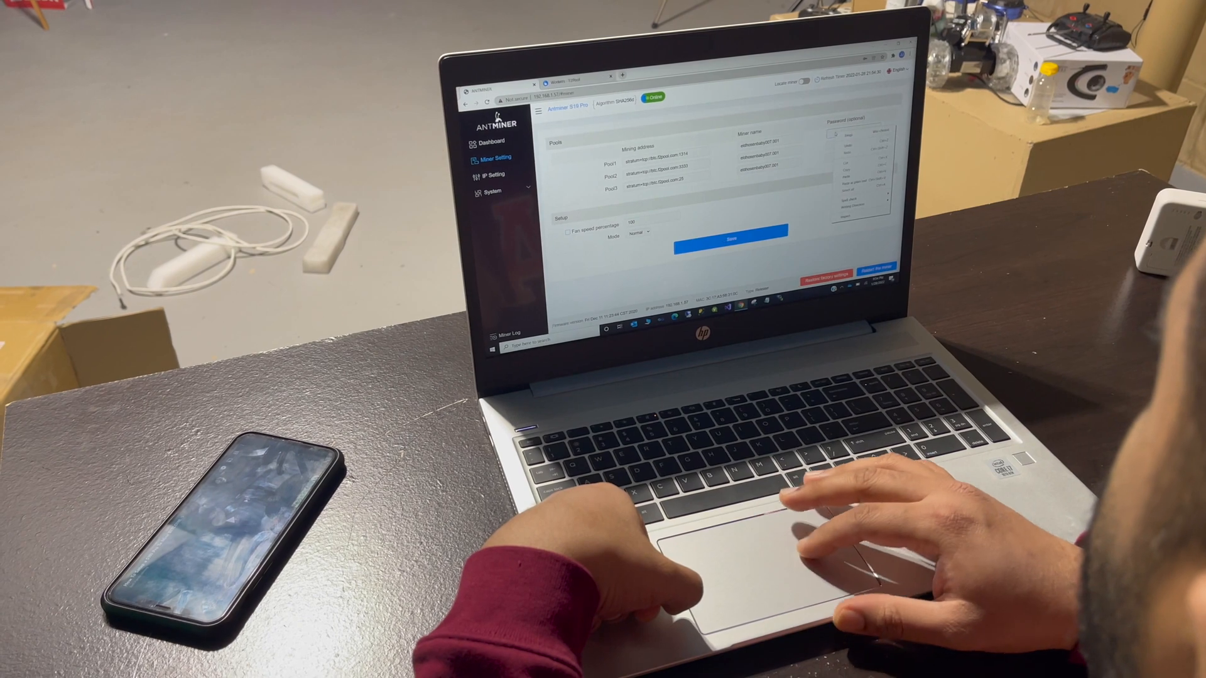
pyautogui.rightClick(843, 172)
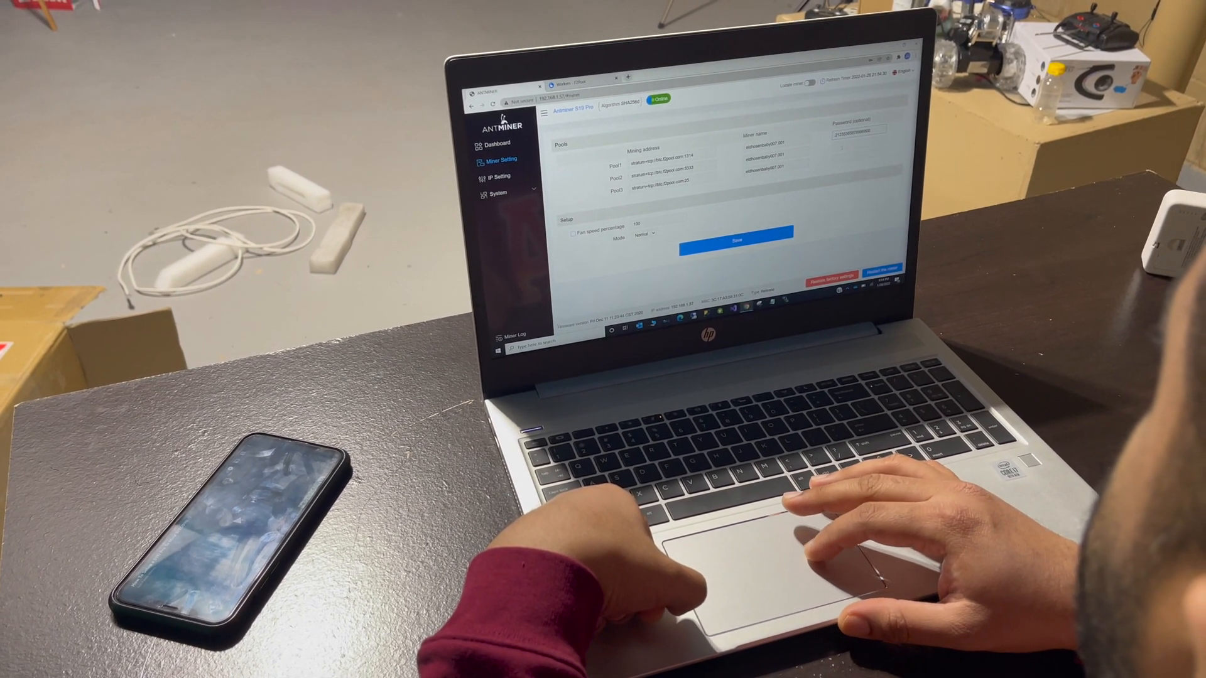
pyautogui.click(860, 191)
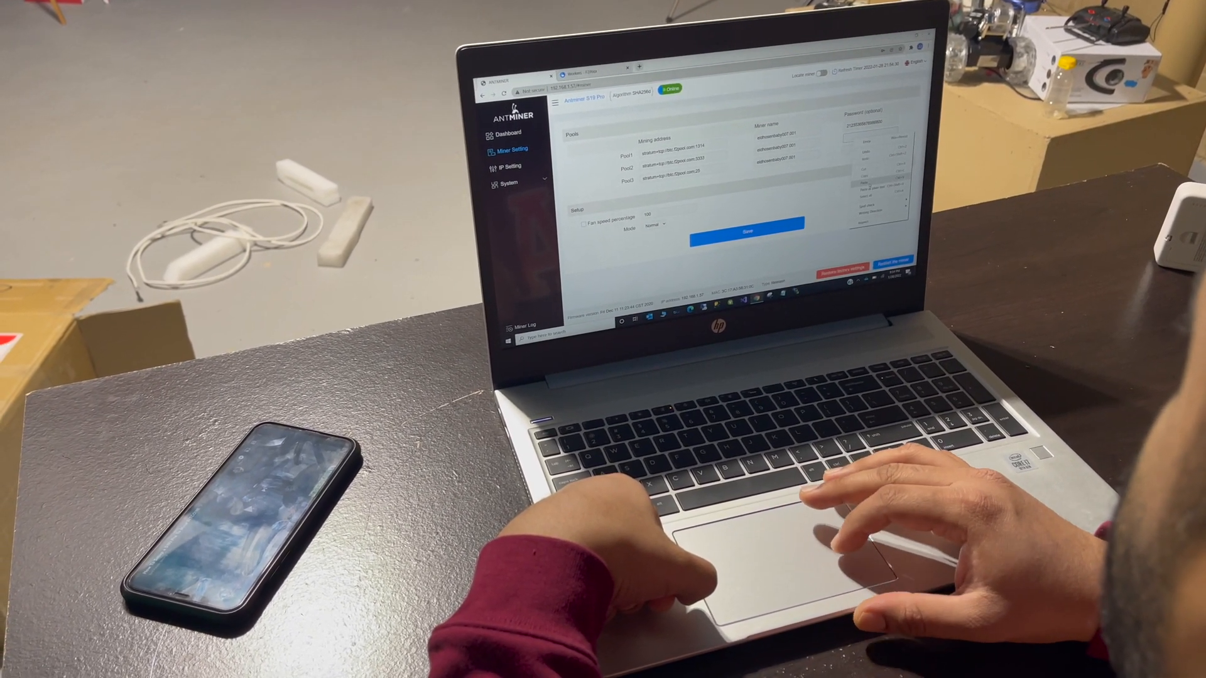
pyautogui.rightClick(863, 151)
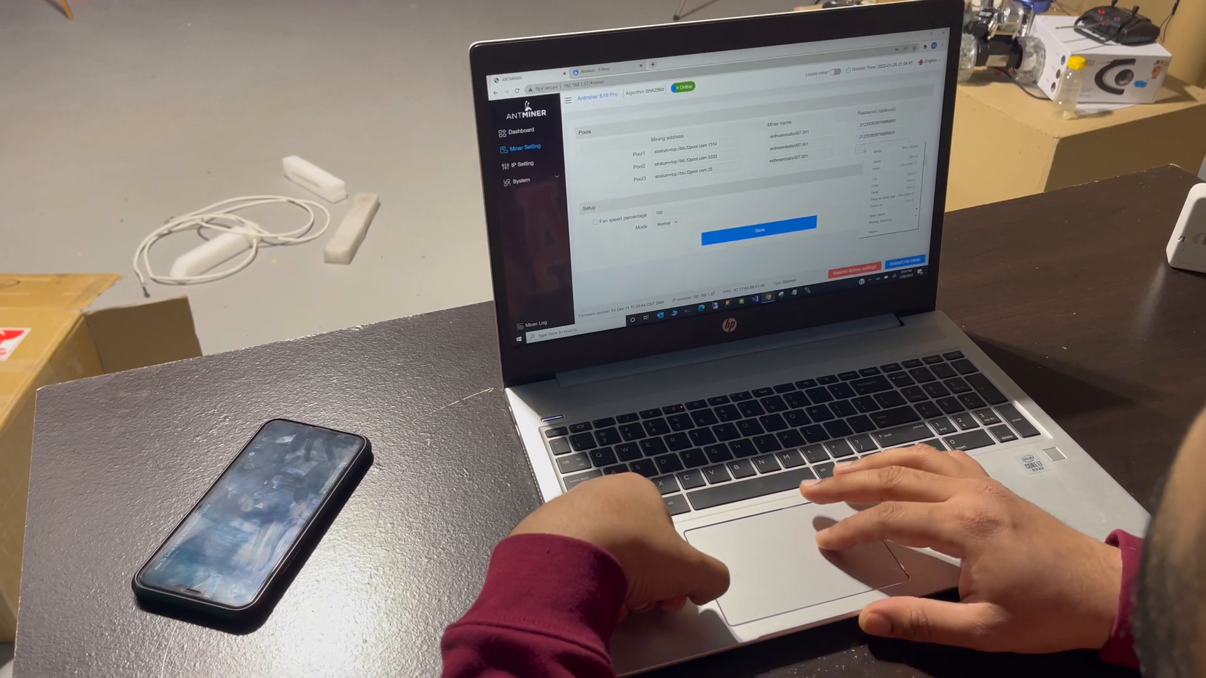
pyautogui.click(877, 188)
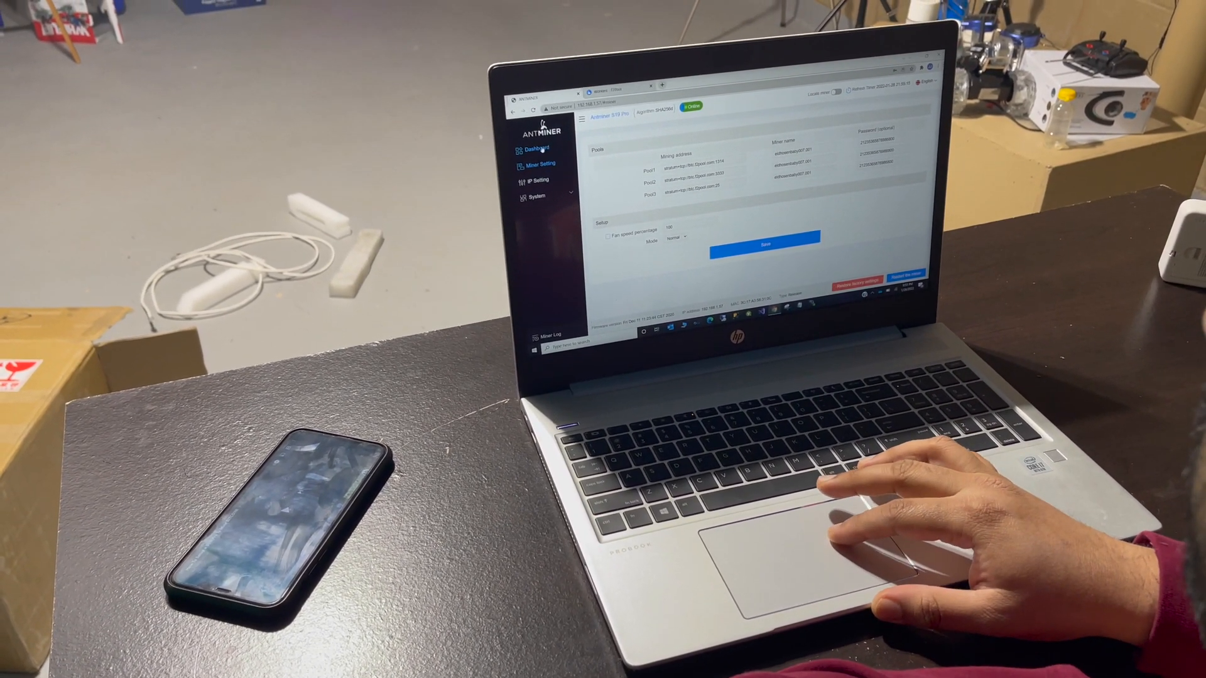
pyautogui.click(542, 148)
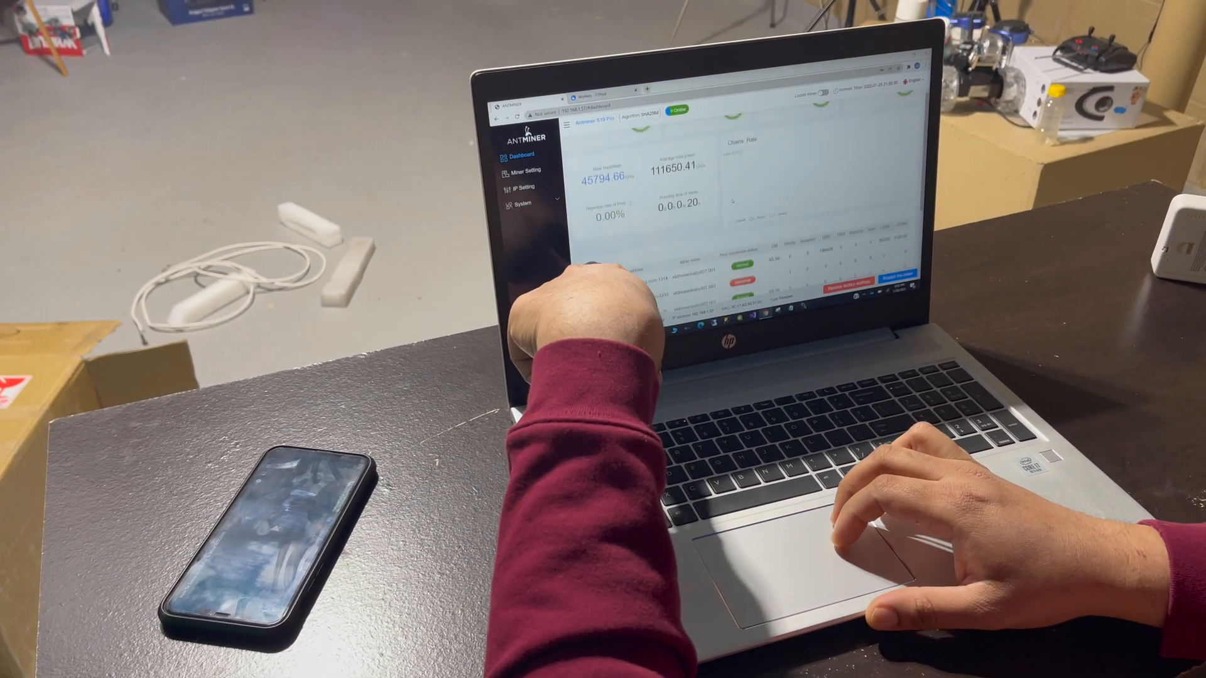
pyautogui.scroll(-2, 735, 207)
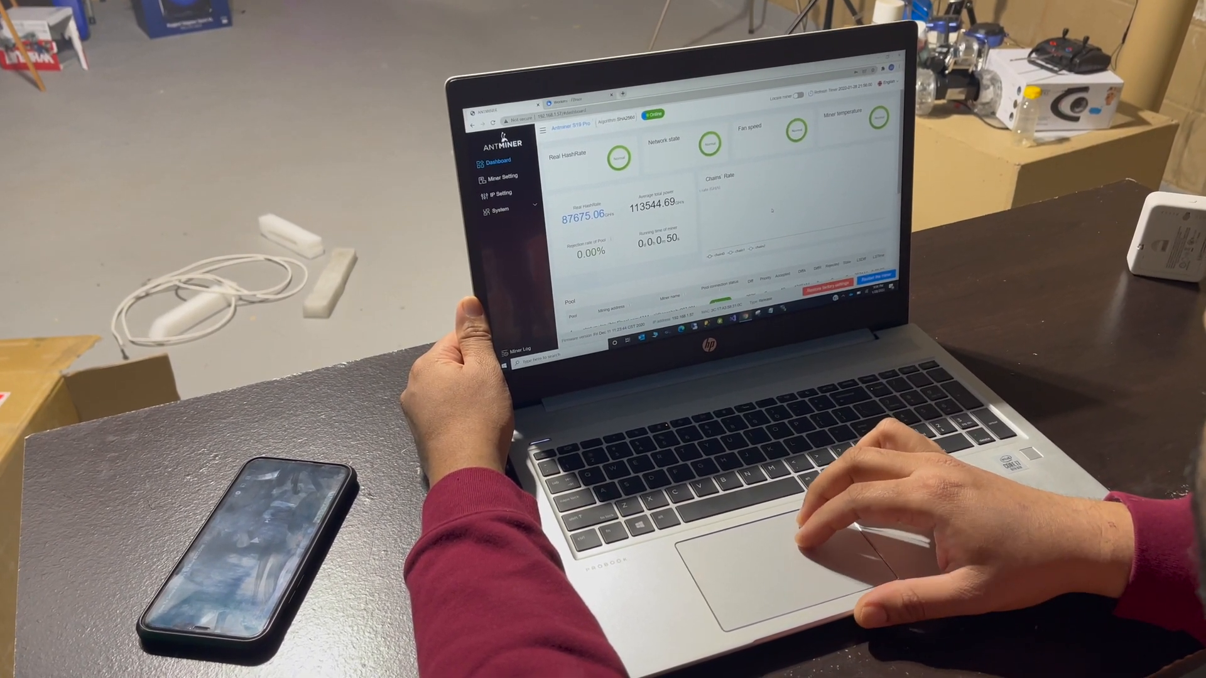
pyautogui.scroll(-8, 772, 210)
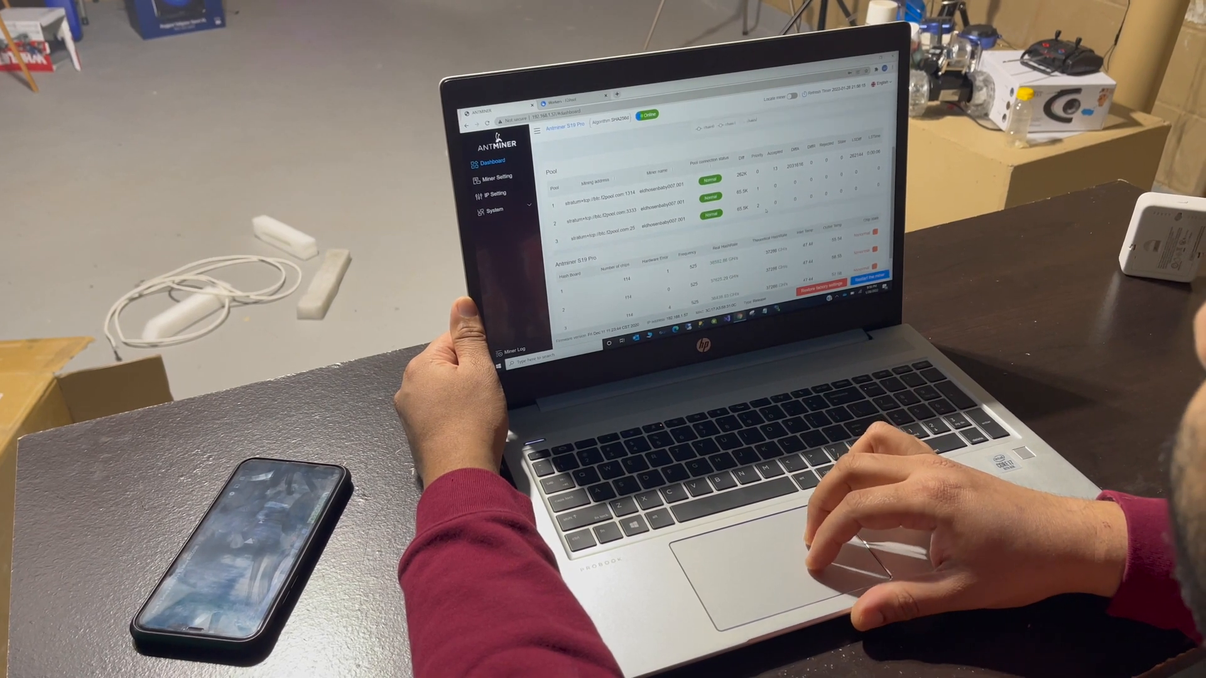
pyautogui.scroll(8, 707, 217)
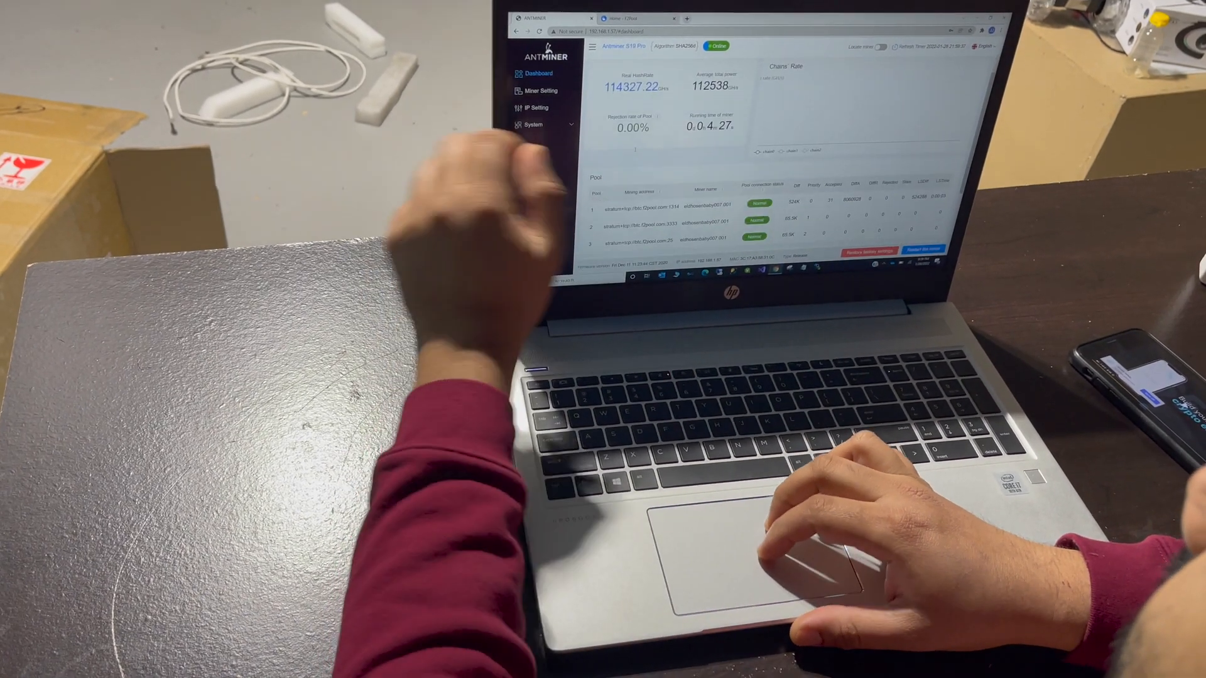
pyautogui.scroll(-4, 754, 169)
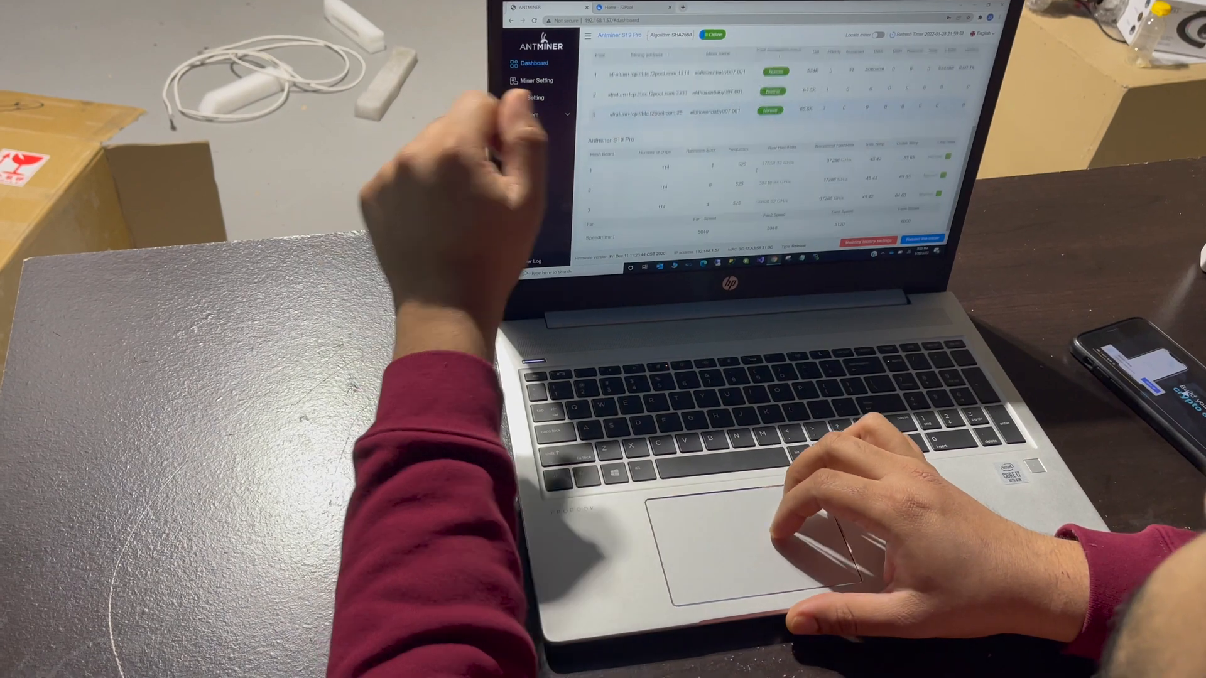
pyautogui.scroll(-3, 801, 170)
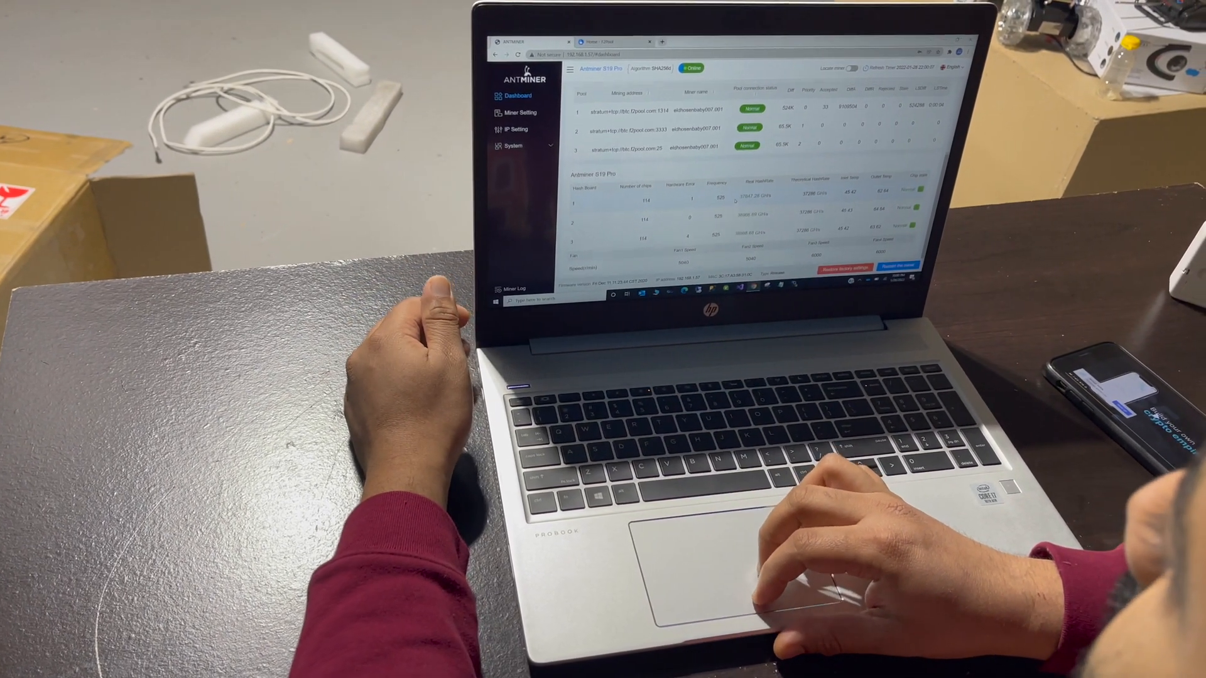
pyautogui.scroll(4, 735, 179)
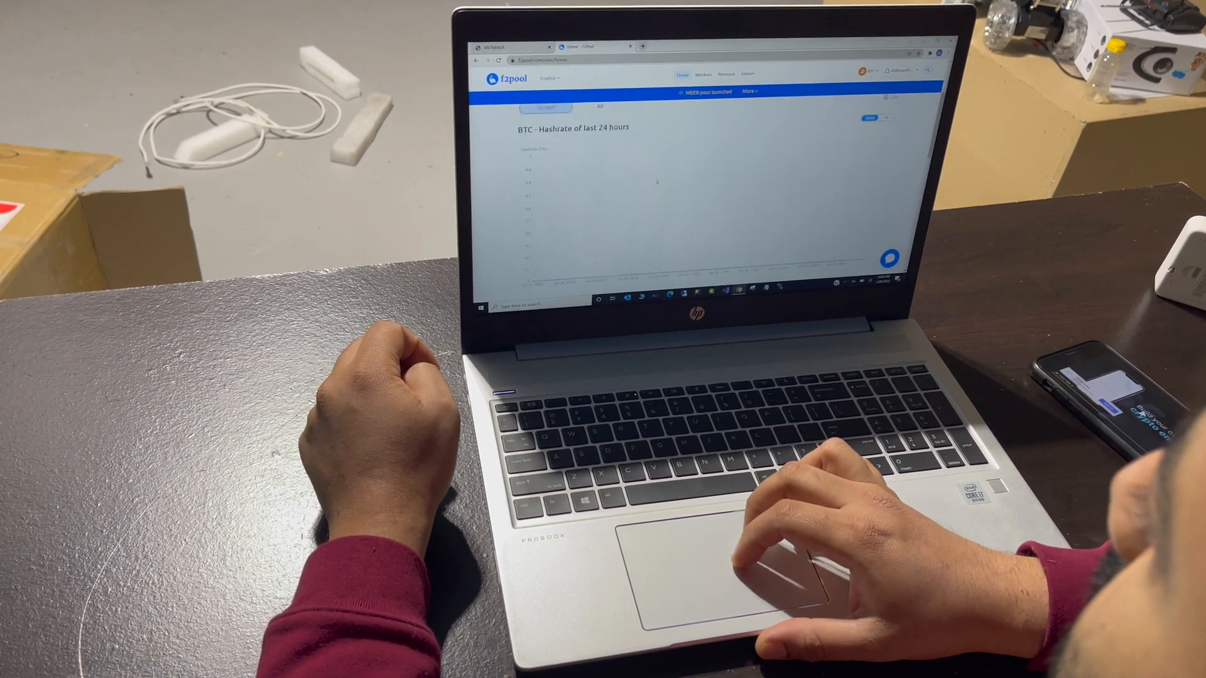
pyautogui.scroll(-3, 657, 177)
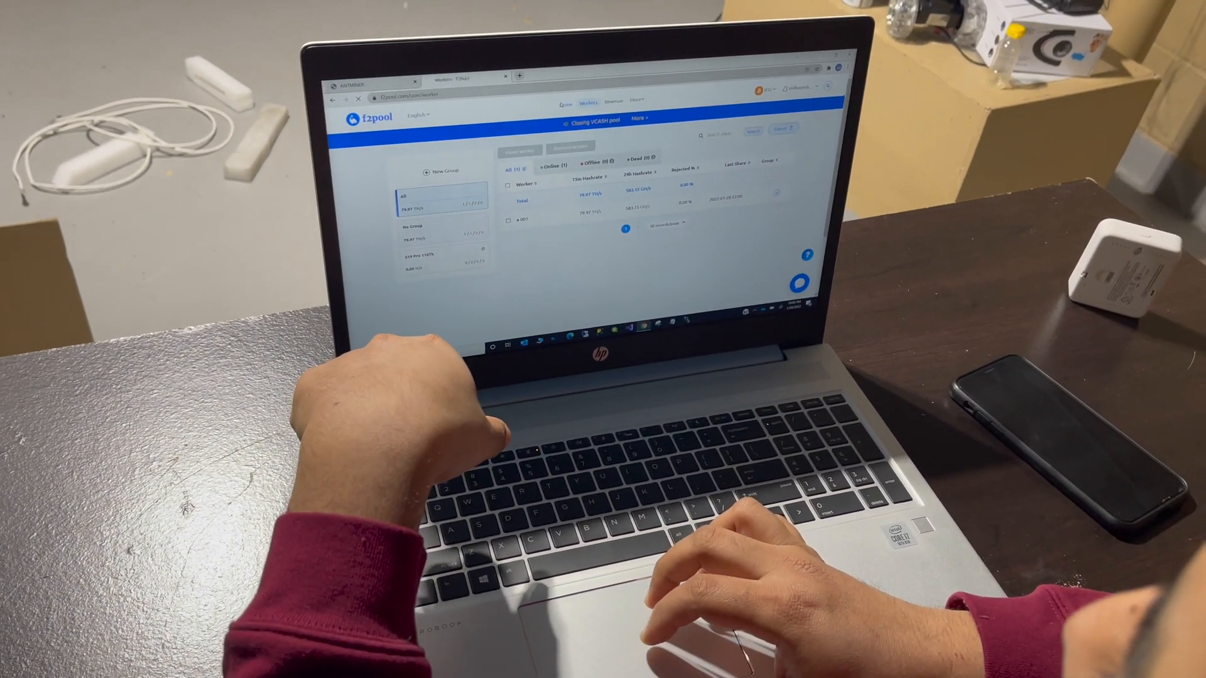
# Step: Return to the f2pool Home overview with the BTC hashrate chart and Mining Accounts table
pyautogui.click(565, 102)
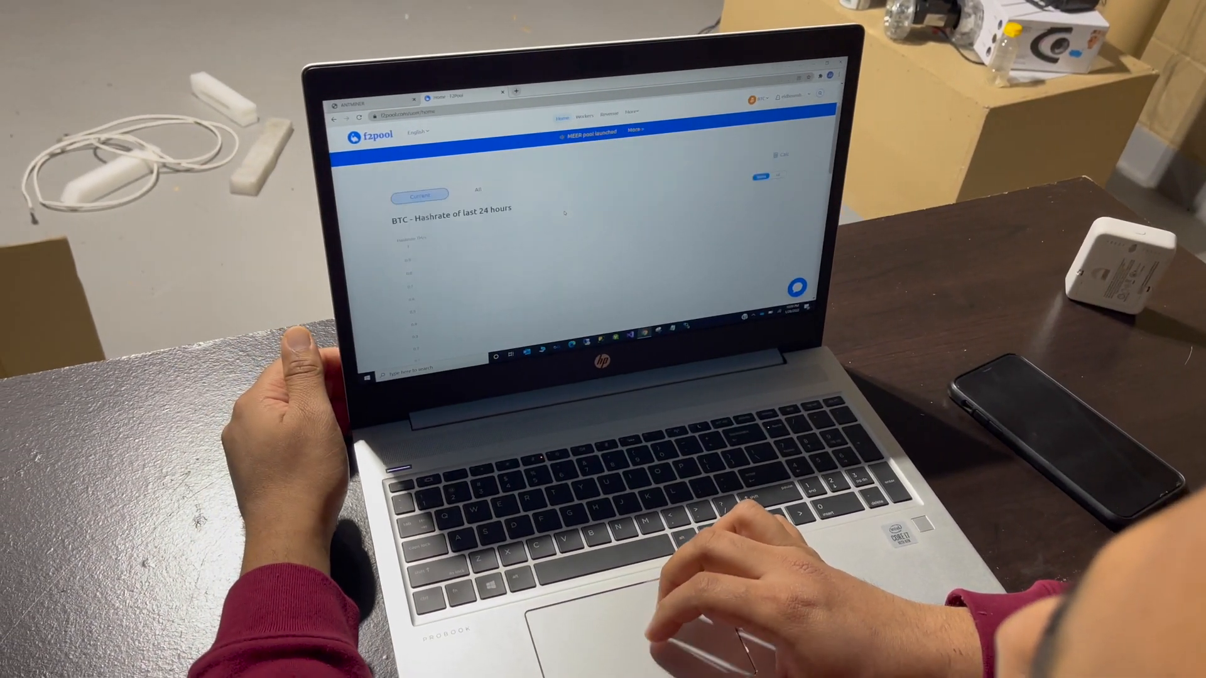
pyautogui.scroll(-4, 565, 211)
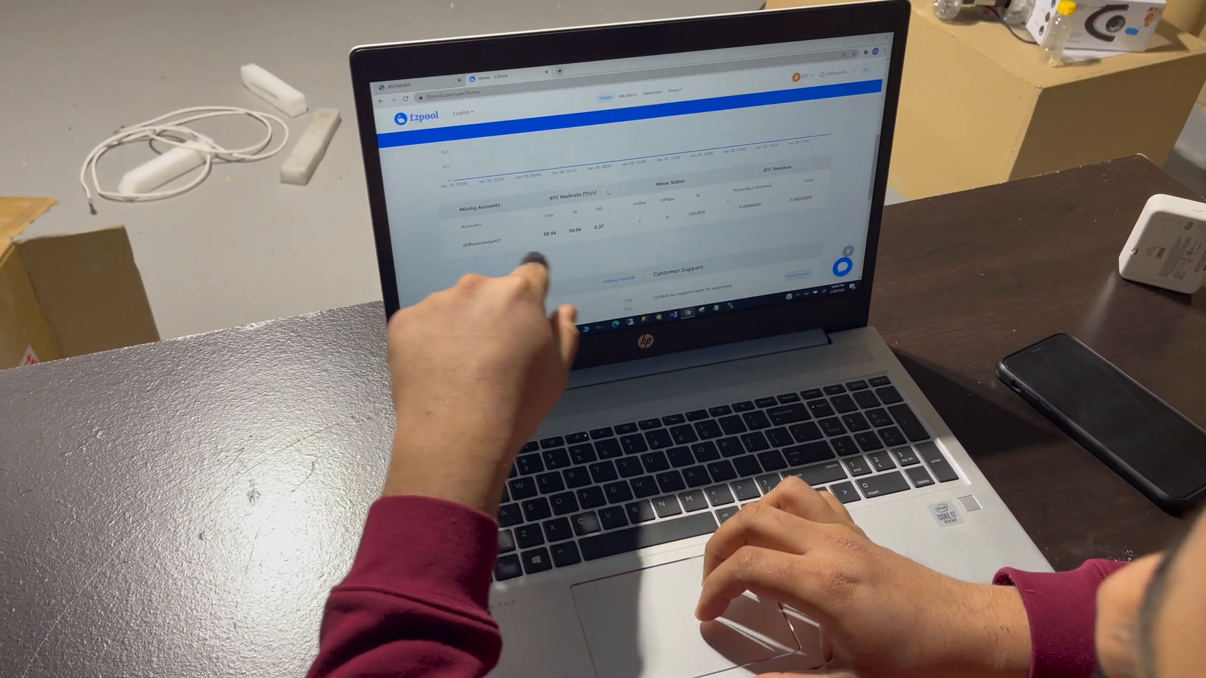
pyautogui.scroll(-2, 603, 236)
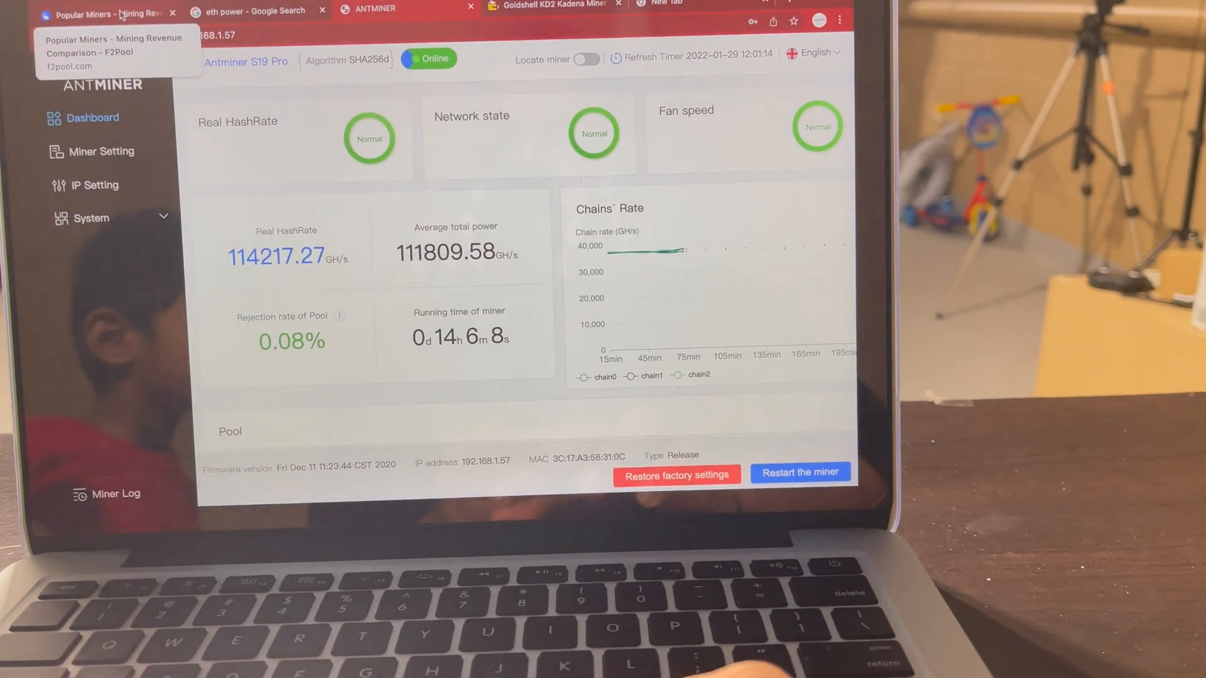
# Step: Switch to the F2Pool Popular Miners comparison tab
pyautogui.click(113, 12)
pyautogui.scroll(3, 236, 126)
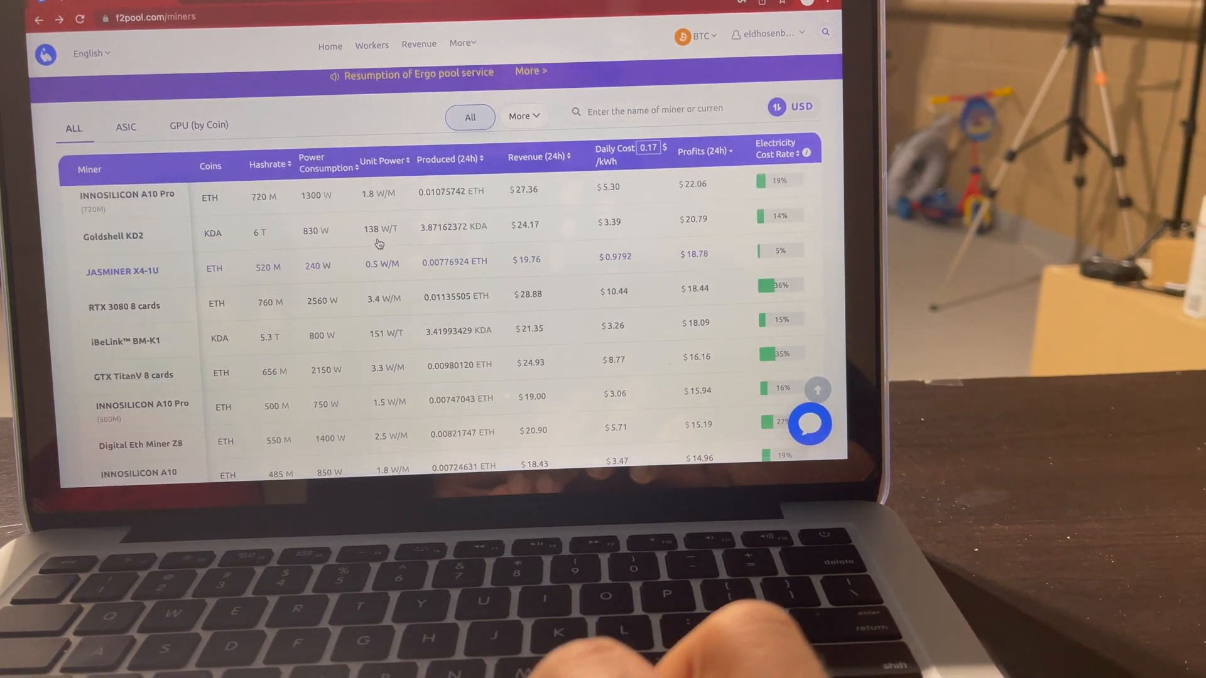
pyautogui.scroll(3, 226, 128)
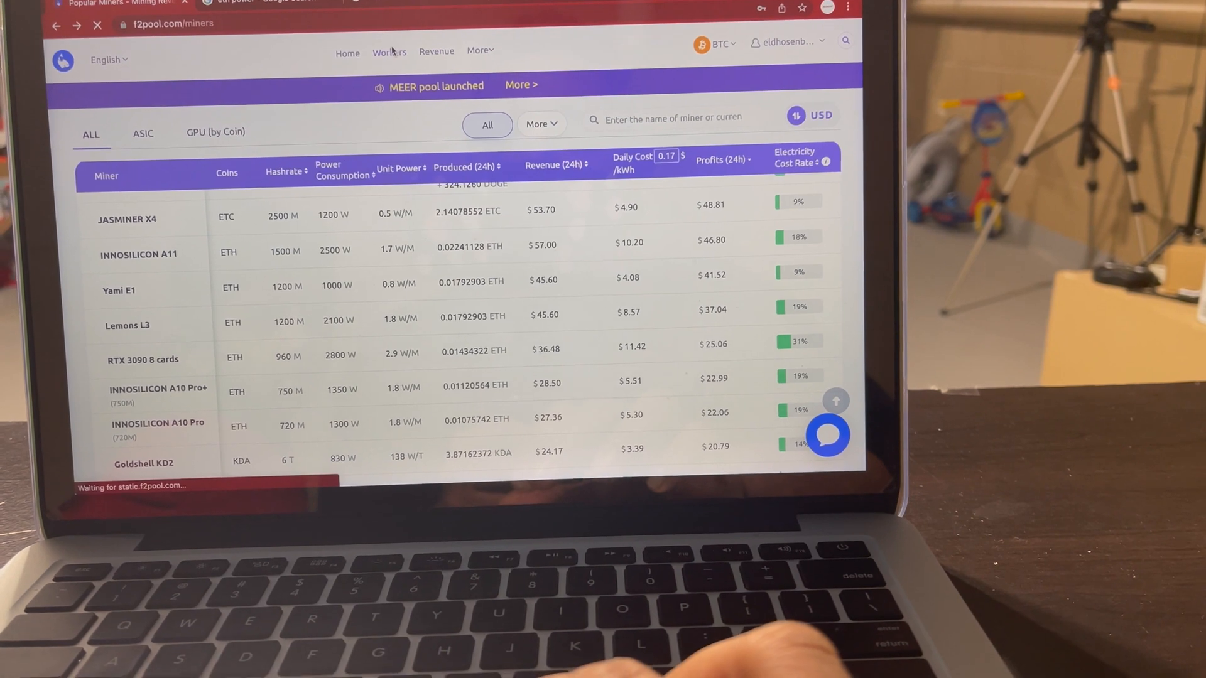
# Step: View the Workers list with worker 001 at 121.39 TH/s, then the Revenue summary
pyautogui.click(373, 64)
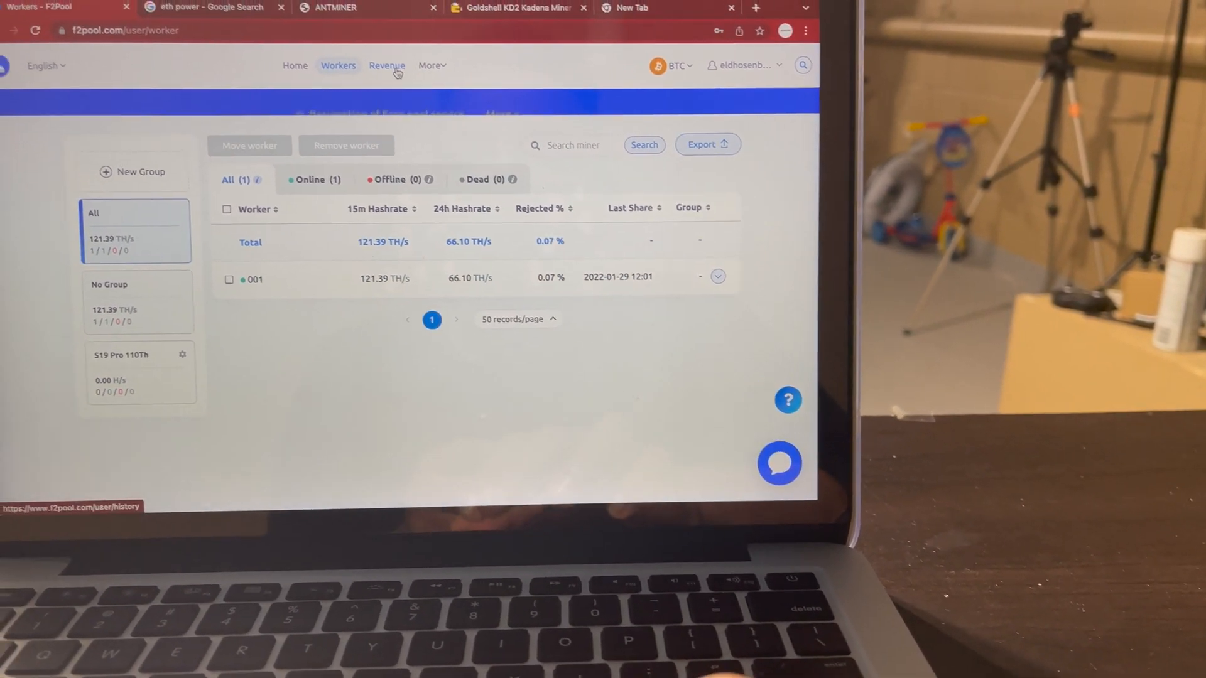
pyautogui.click(375, 55)
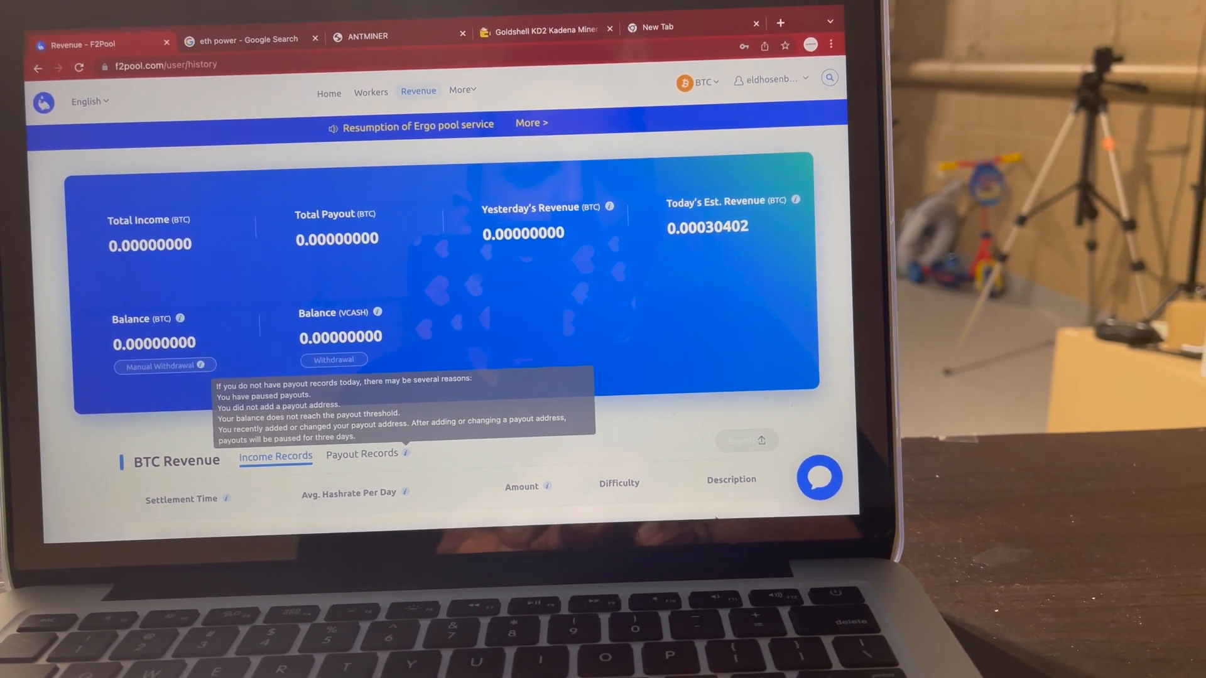
pyautogui.moveTo(679, 497)
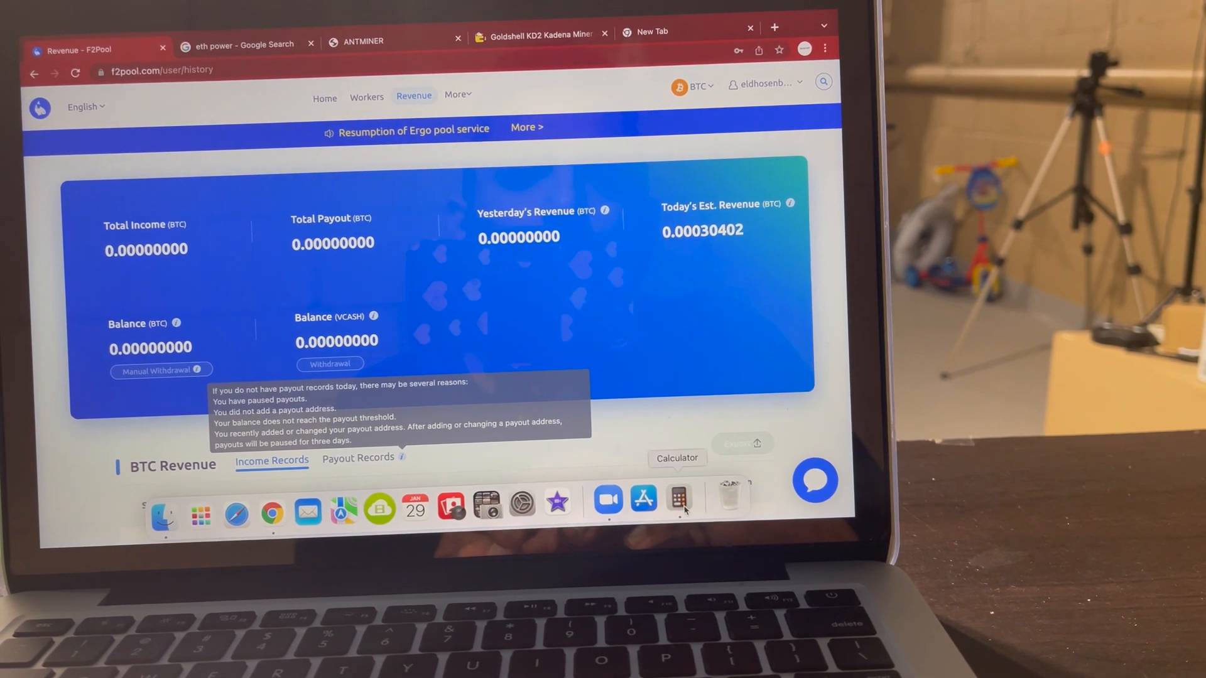
# Step: Bring up Calculator to convert the estimated 0.000305 BTC daily revenue
pyautogui.click(679, 500)
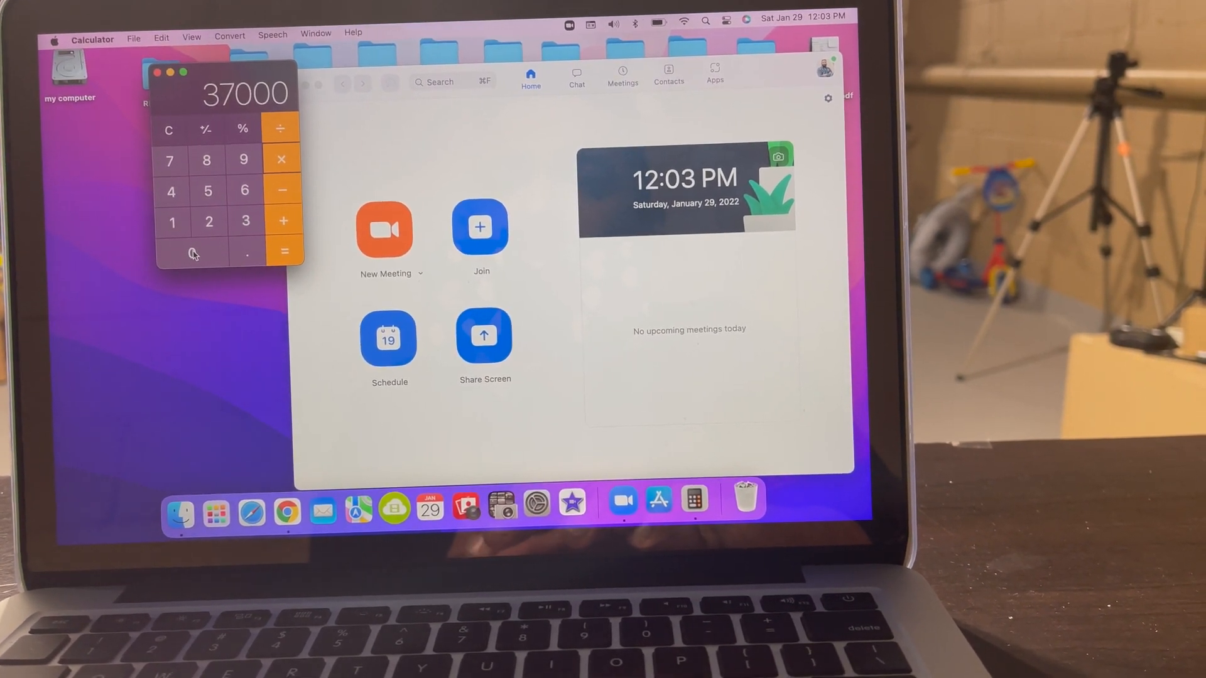
# Step: Compute today's BTC revenue times 37000 giving 11.285, then return to the revenue page
pyautogui.click(287, 252)
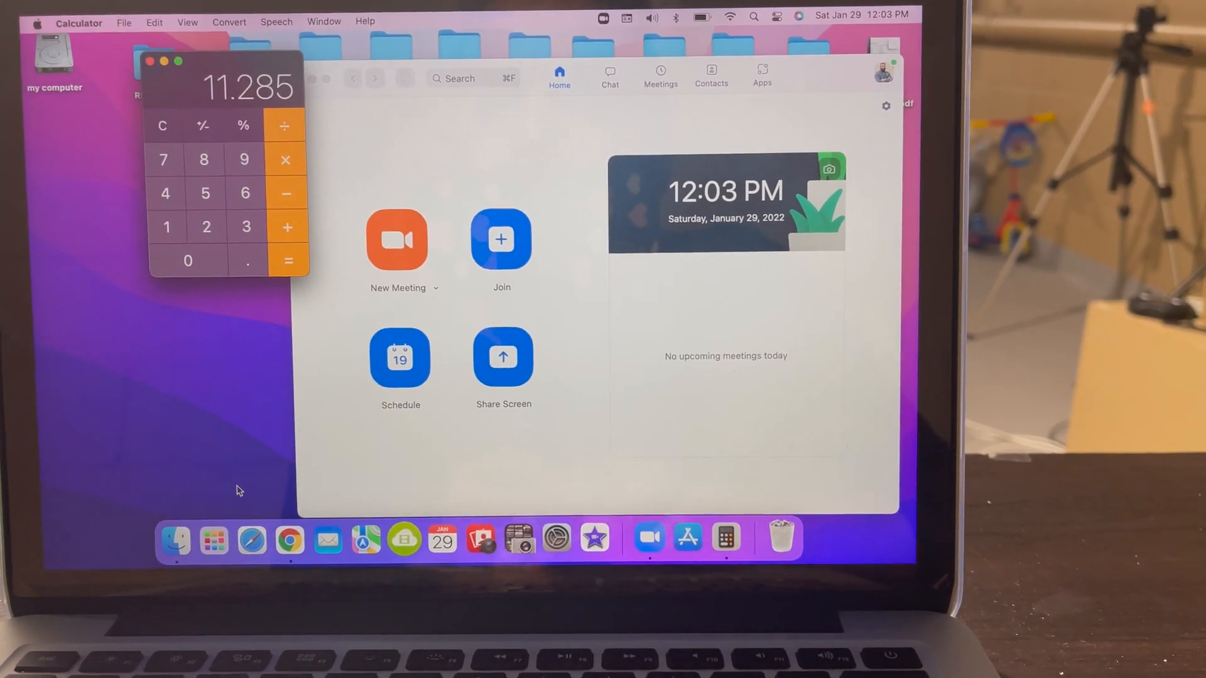
pyautogui.click(303, 540)
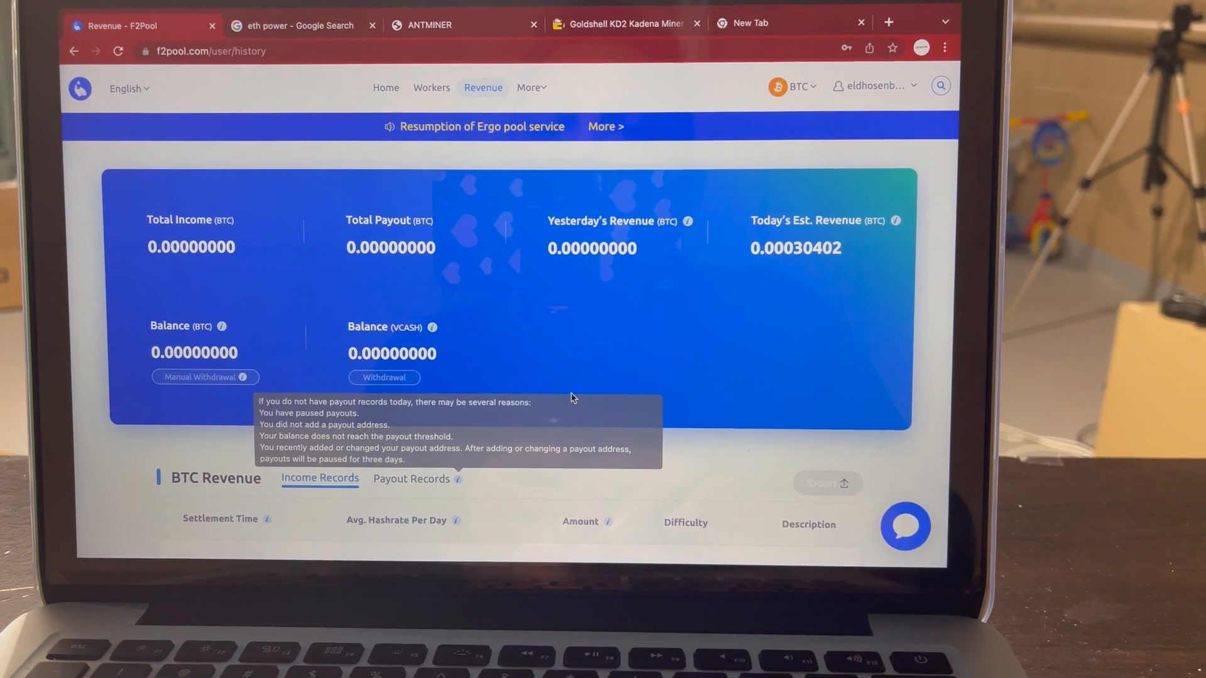
pyautogui.scroll(-1, 566, 397)
pyautogui.scroll(1, 566, 396)
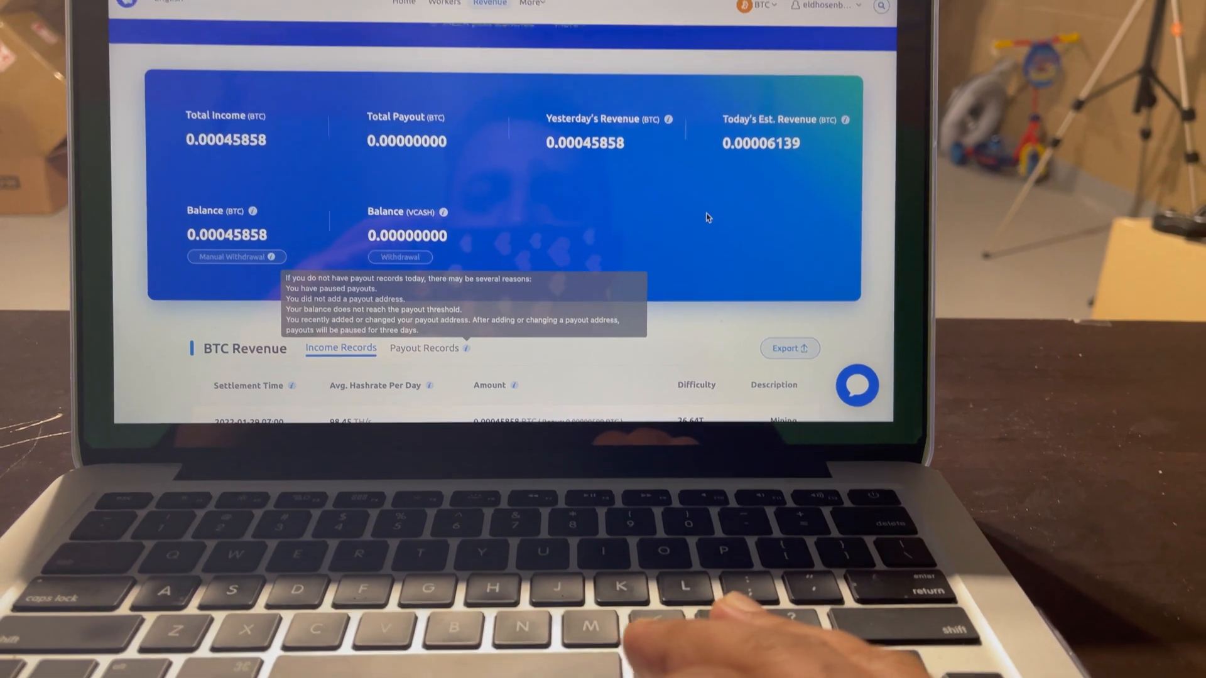
pyautogui.scroll(1, 734, 268)
pyautogui.scroll(-2, 629, 208)
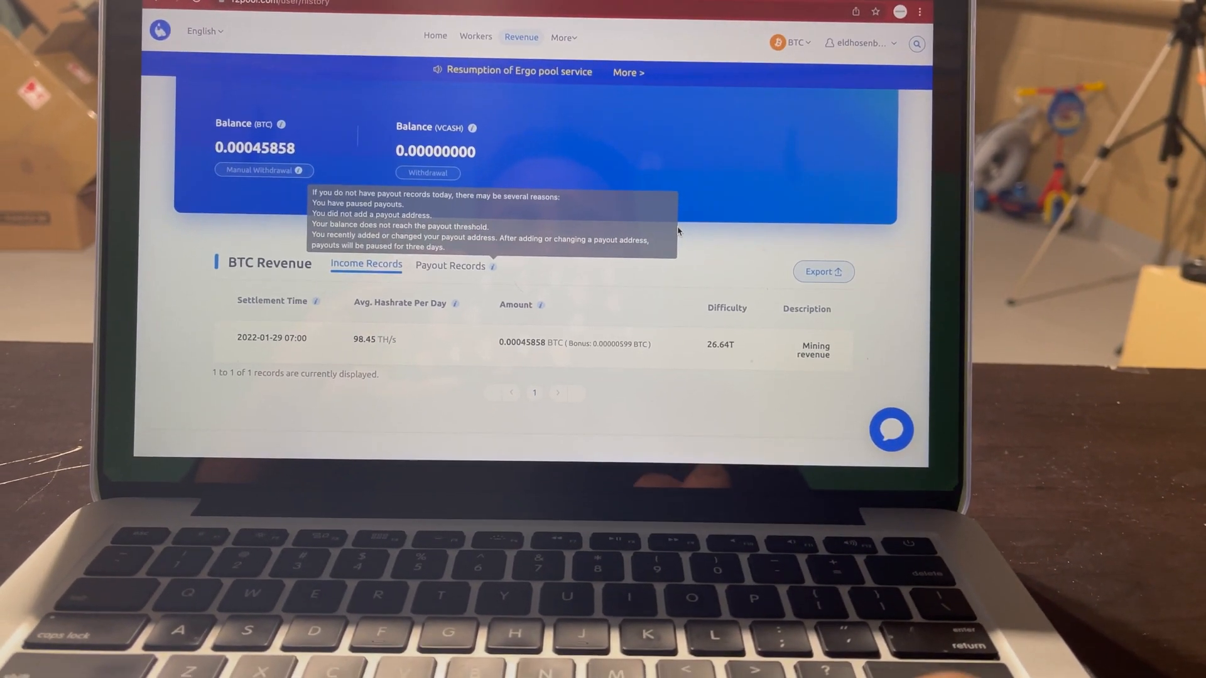
pyautogui.scroll(2, 660, 239)
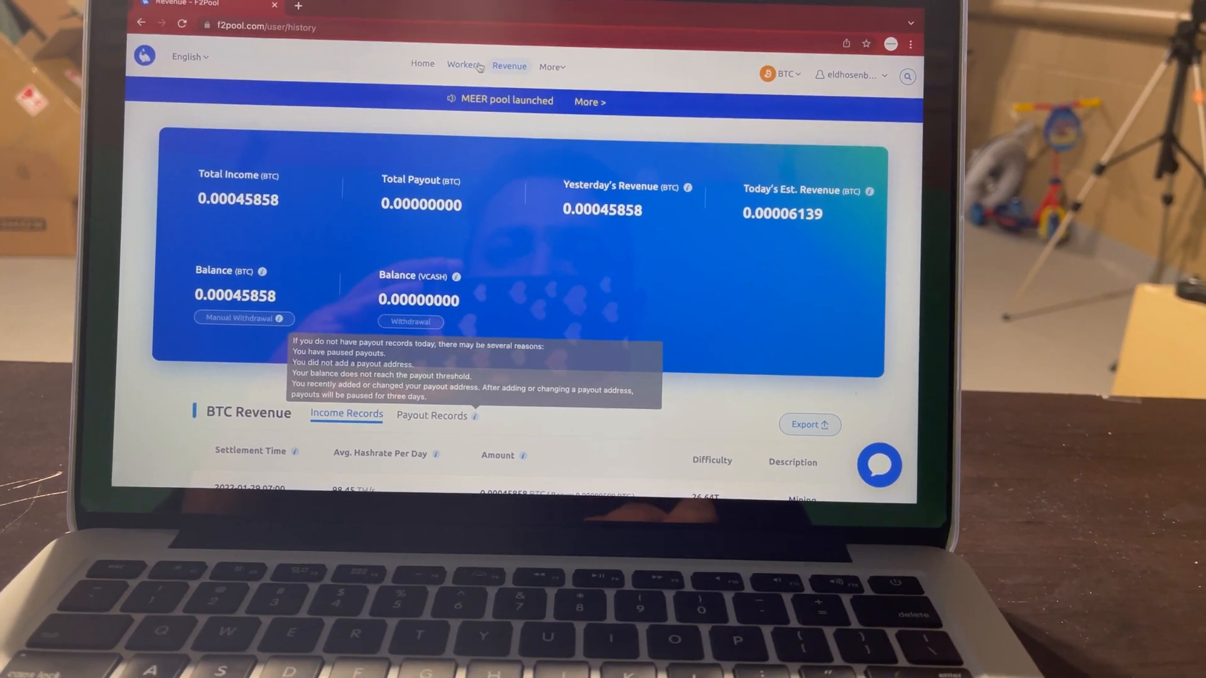
pyautogui.click(464, 62)
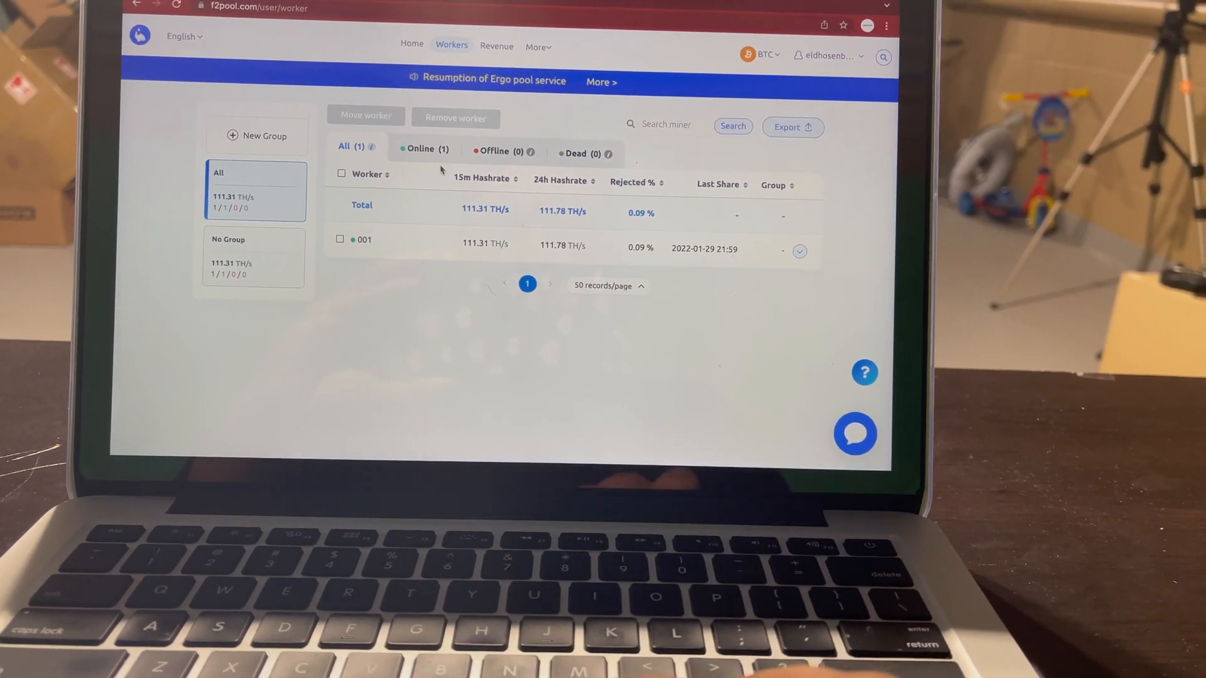
pyautogui.click(426, 151)
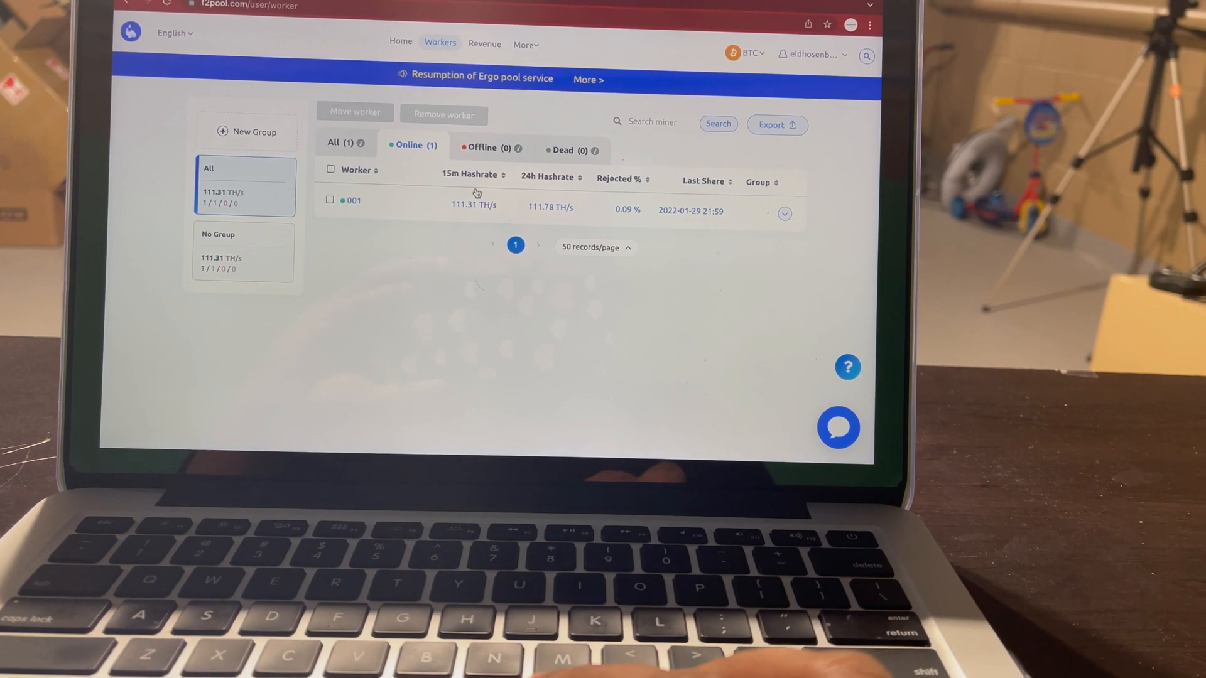
pyautogui.click(468, 215)
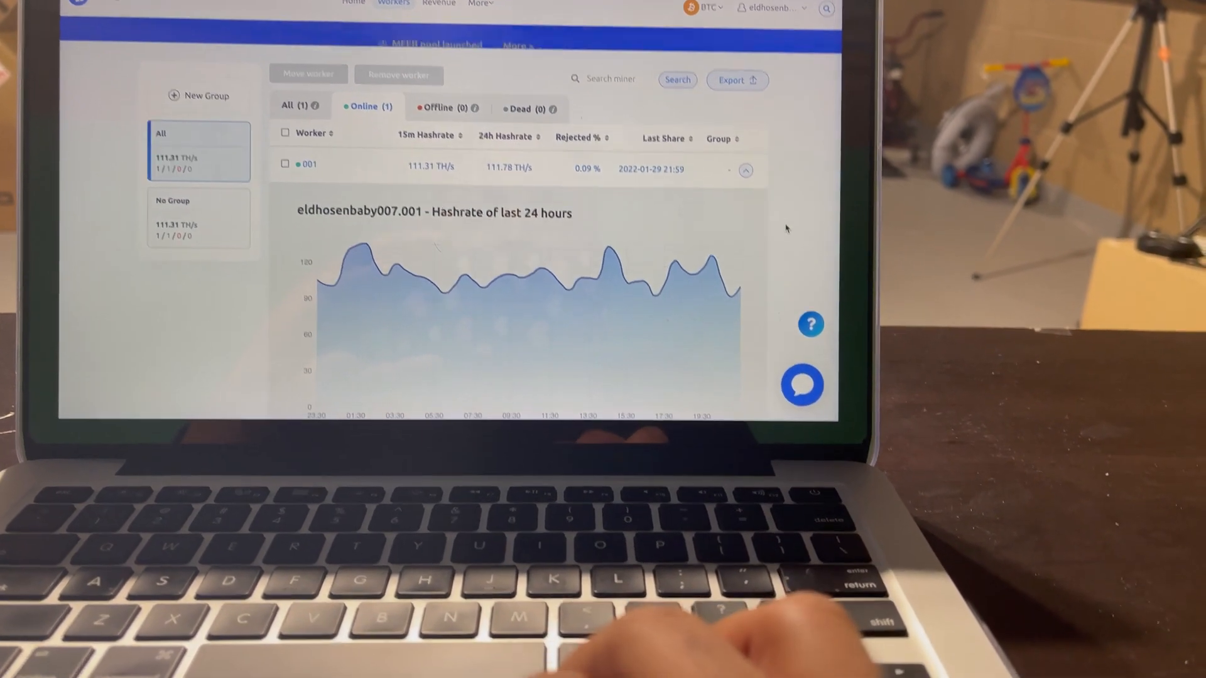
pyautogui.scroll(-8, 769, 233)
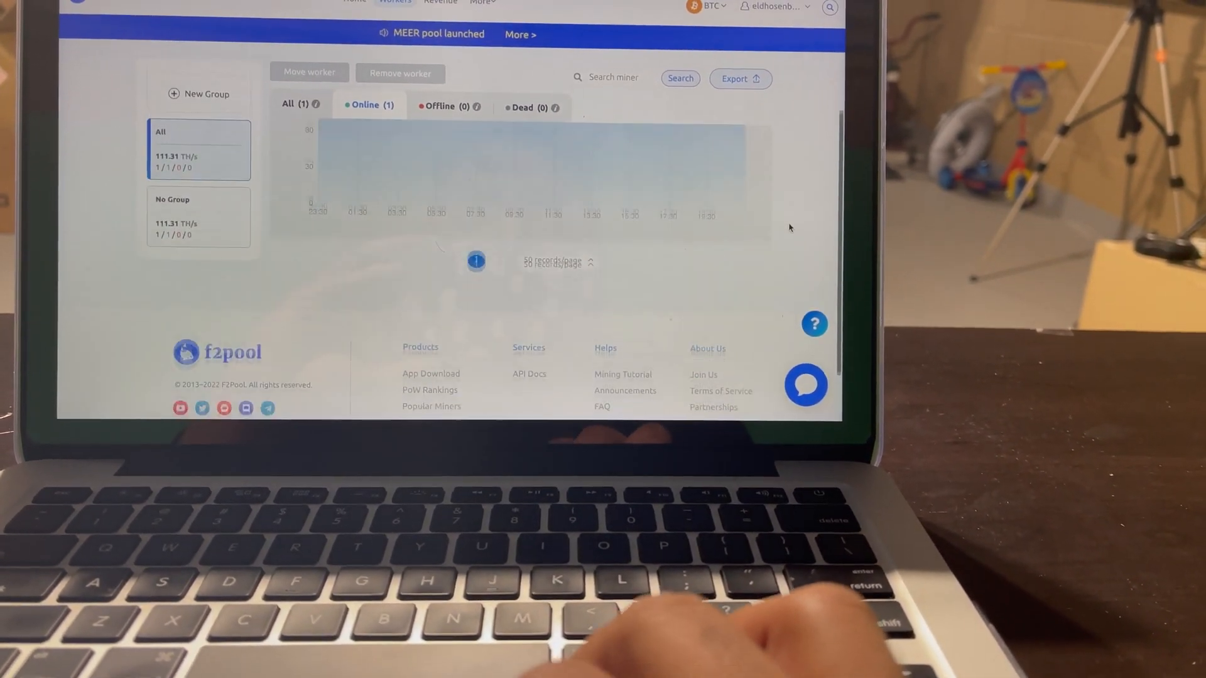
pyautogui.scroll(6, 791, 224)
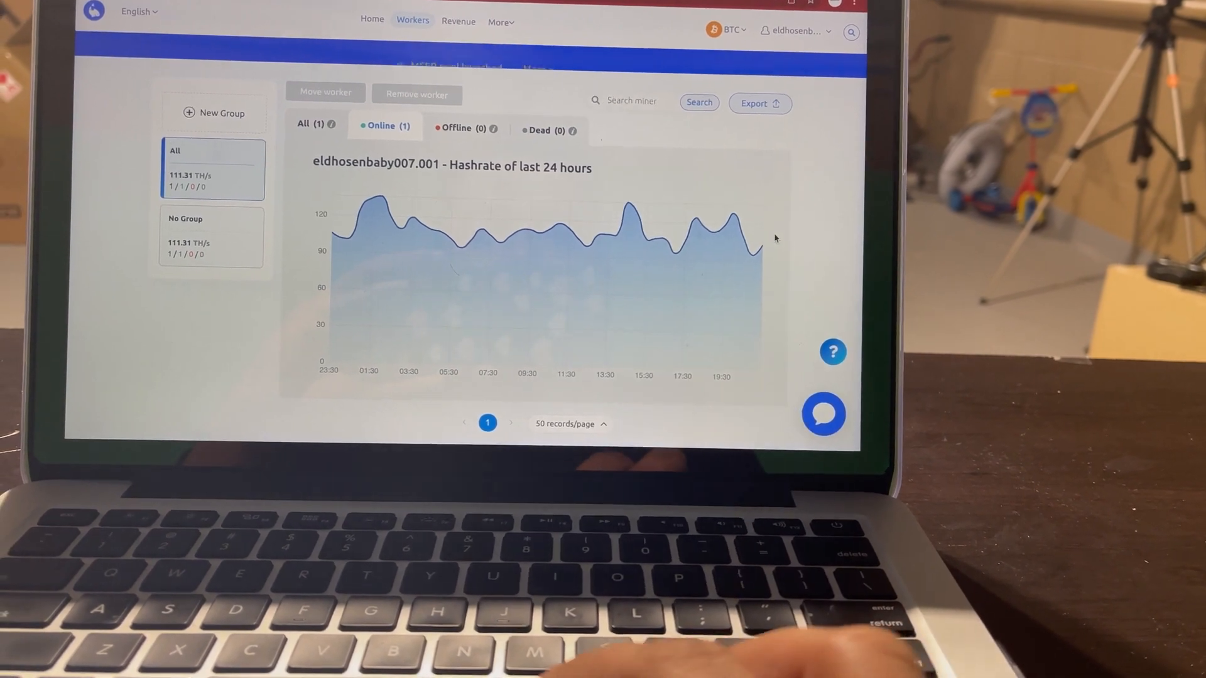
pyautogui.scroll(3, 816, 202)
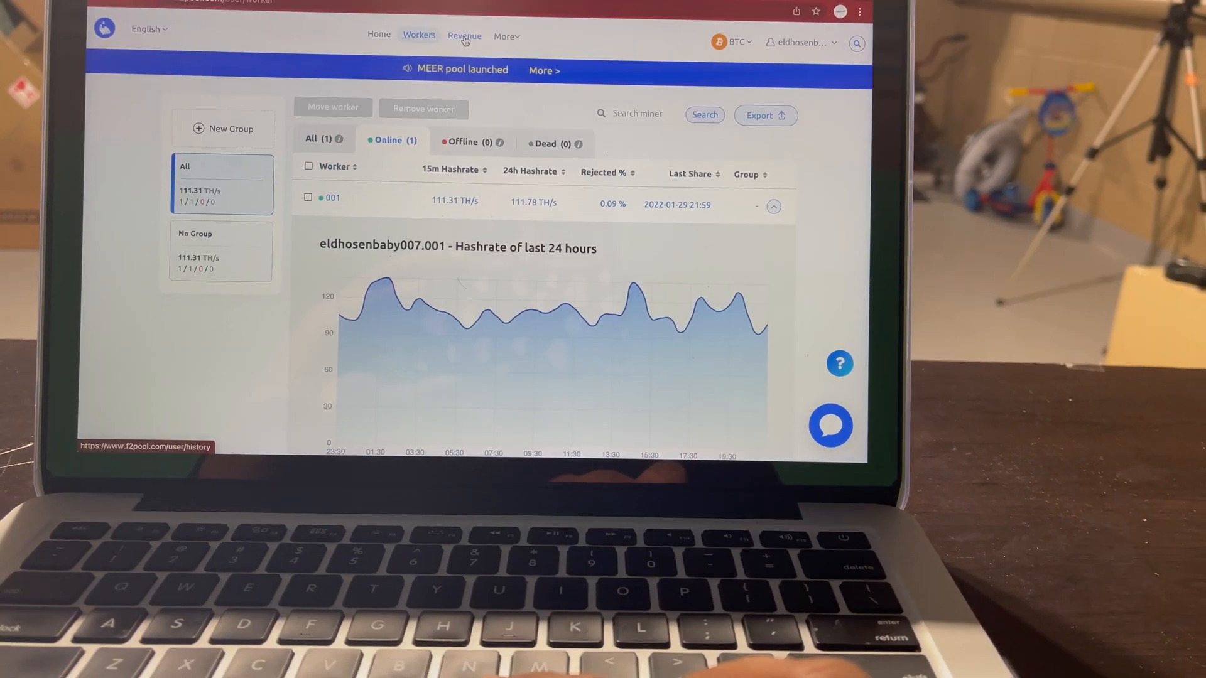
pyautogui.click(470, 38)
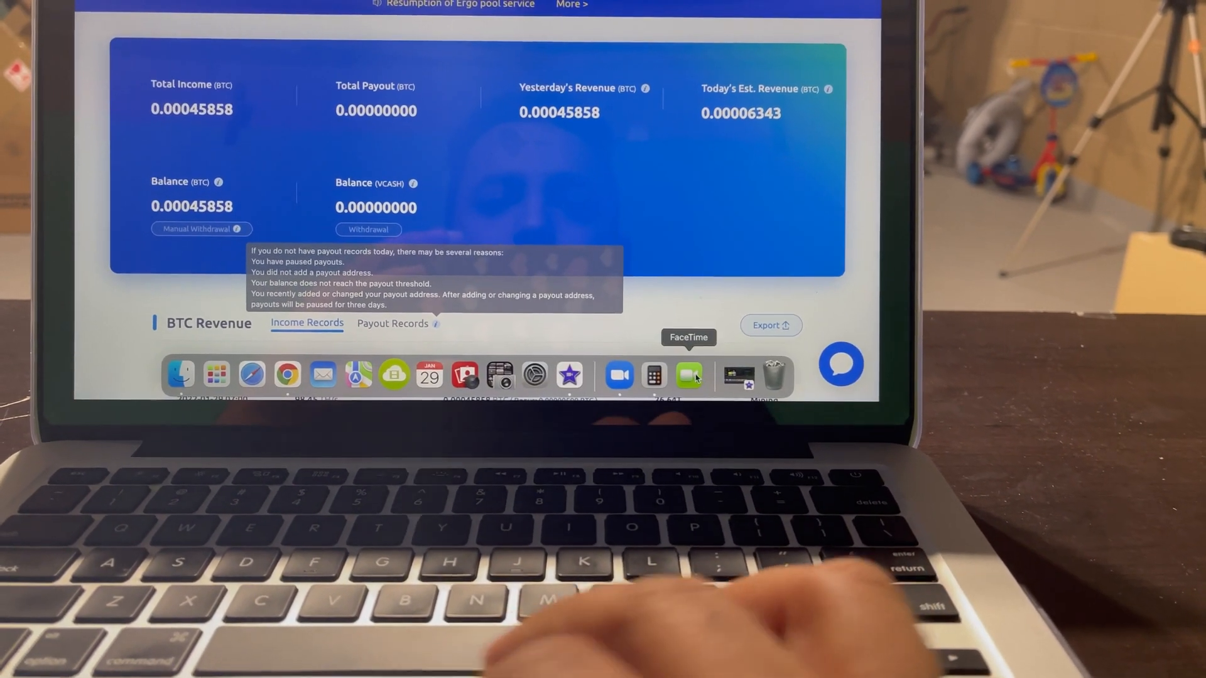
# Step: Compute 37000 × 0.00045858 in Calculator, giving 16.96746 for yesterday's revenue
pyautogui.click(658, 378)
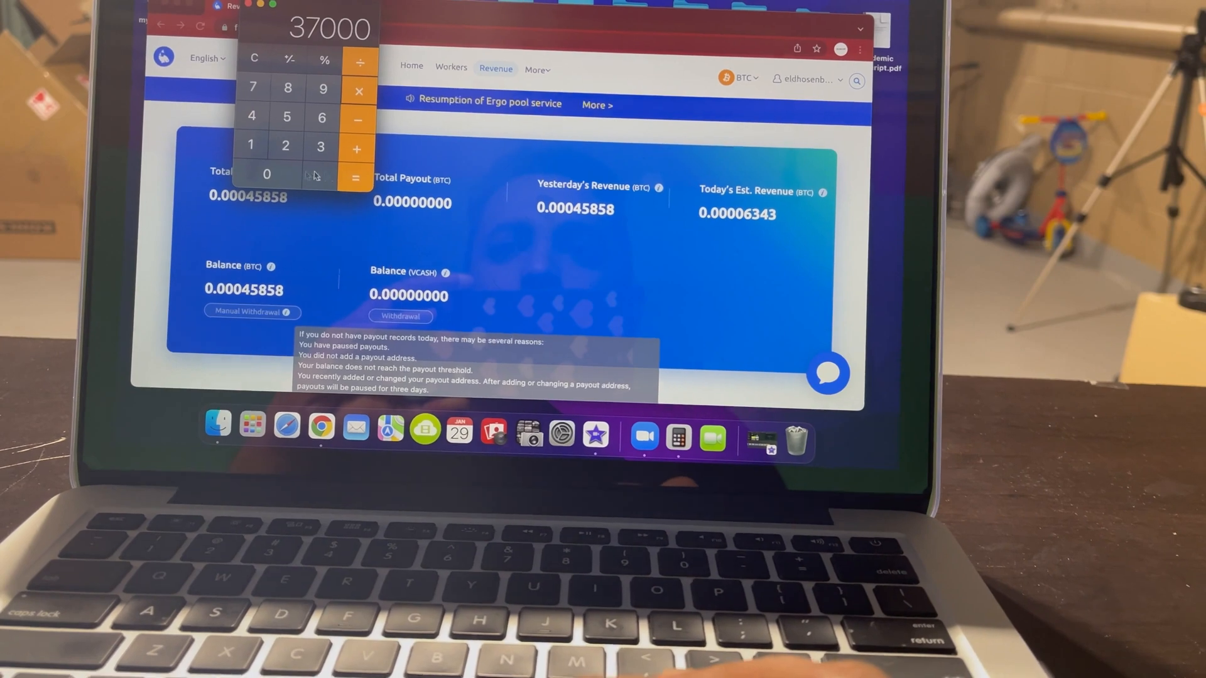
pyautogui.click(356, 183)
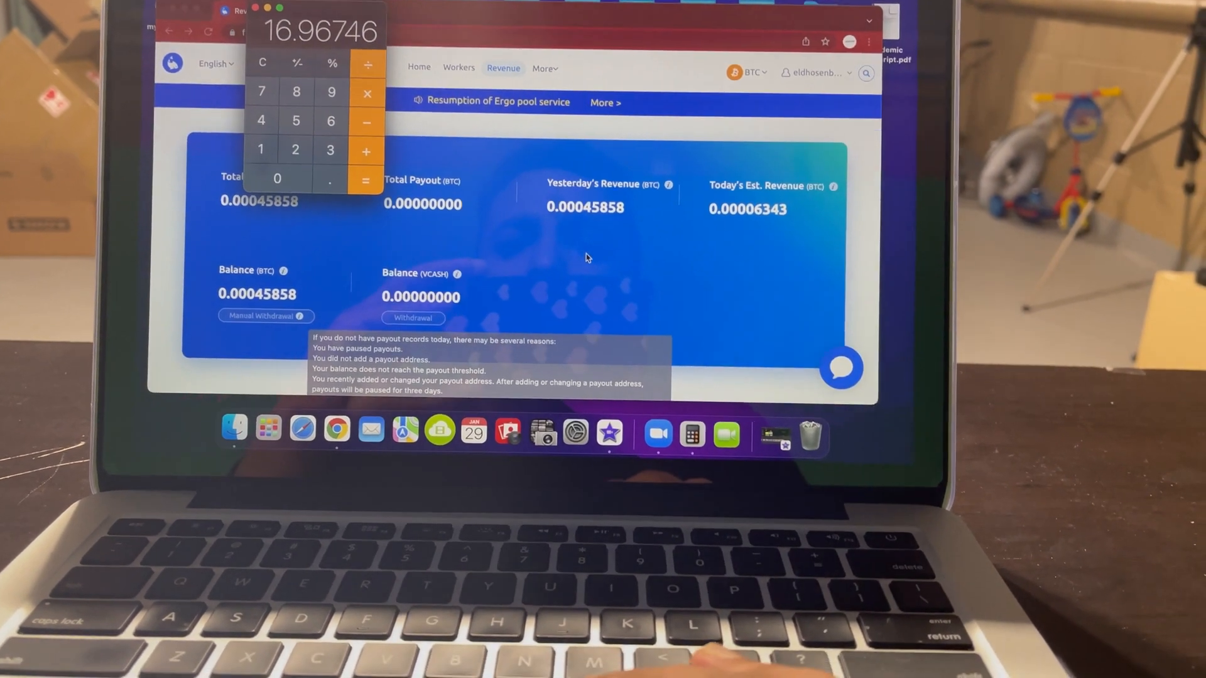
pyautogui.scroll(-3, 583, 252)
pyautogui.scroll(-4, 583, 252)
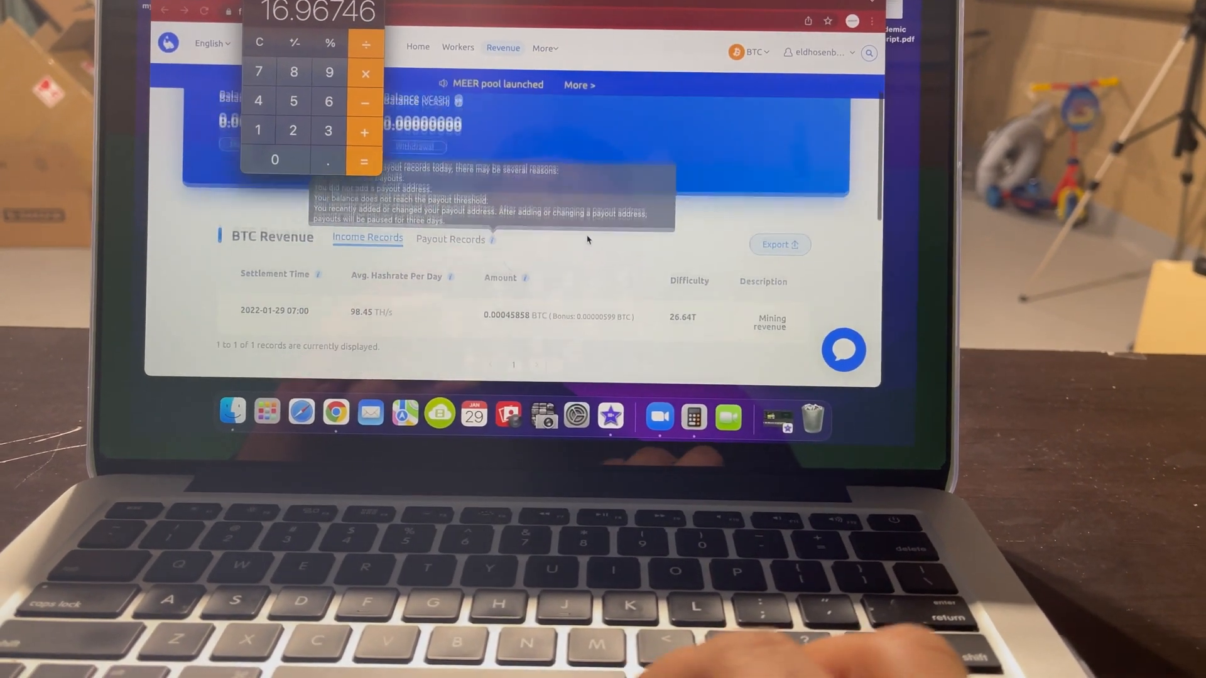
pyautogui.scroll(4, 585, 242)
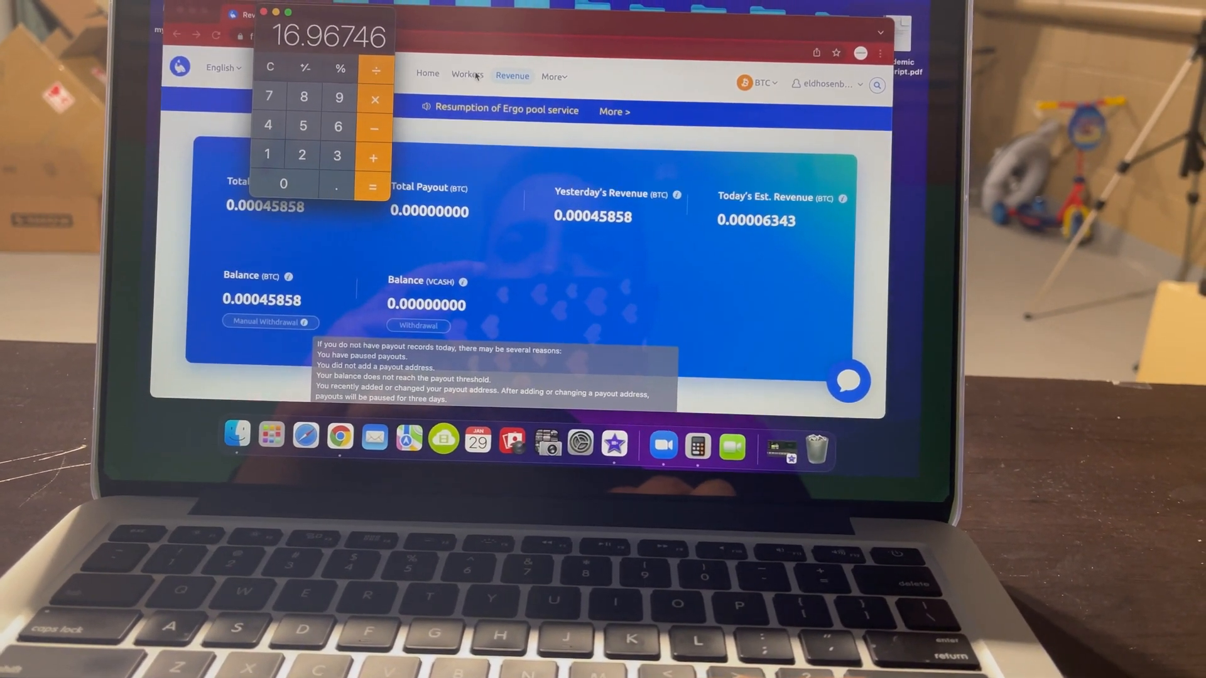
# Step: Show the Workers list with worker 001 at 116.95 TH/s, 111.91 TH/s 24-hour average
pyautogui.click(461, 74)
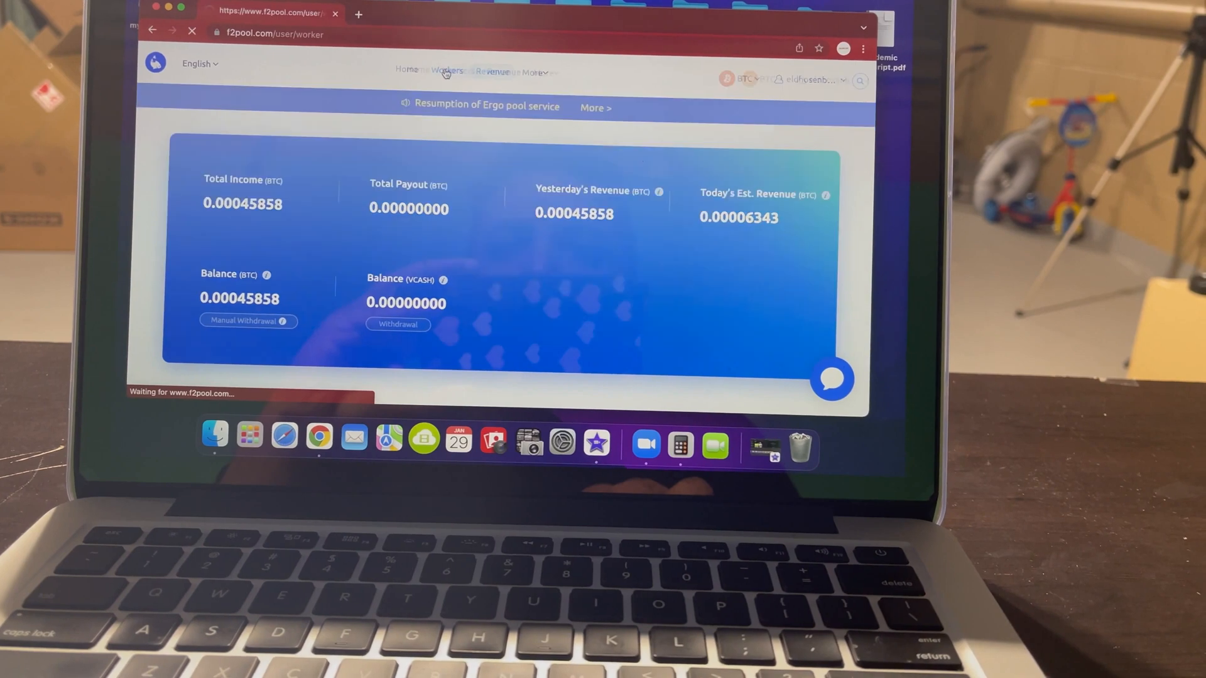